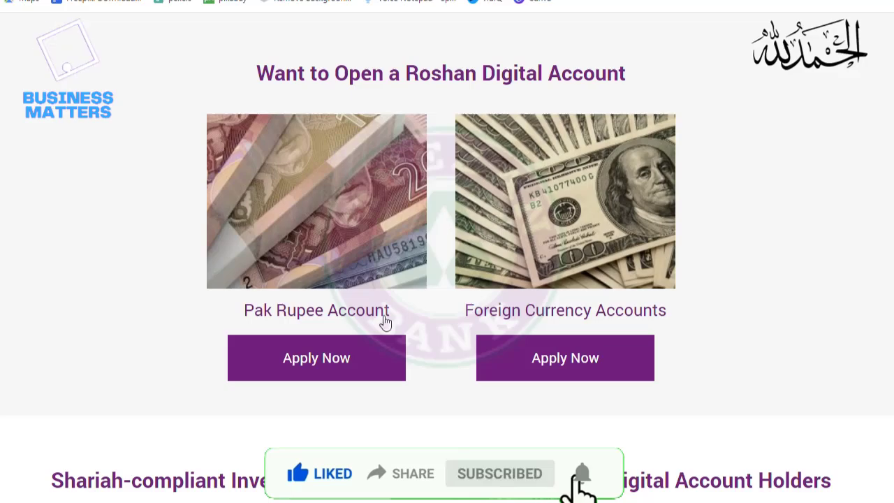
# Open the Foreign Currency Accounts application and select the PKR (Savings) and USD (Savings) currencies
pyautogui.click(528, 365)
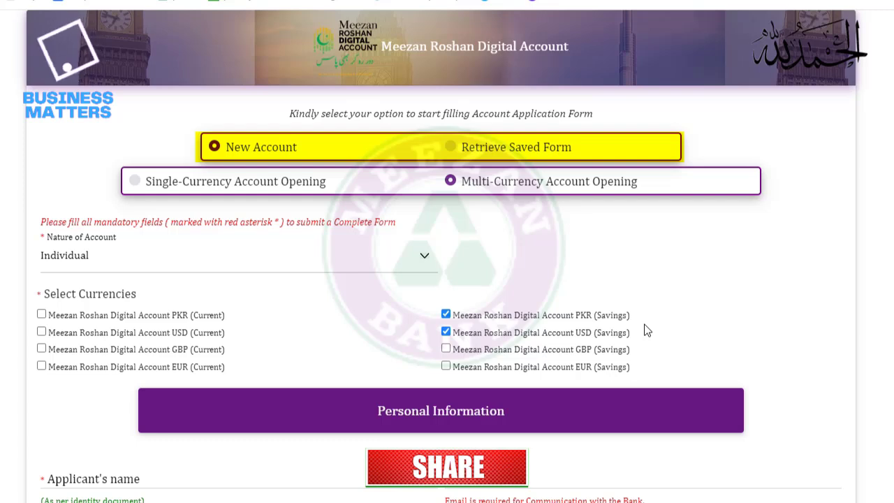
pyautogui.click(445, 315)
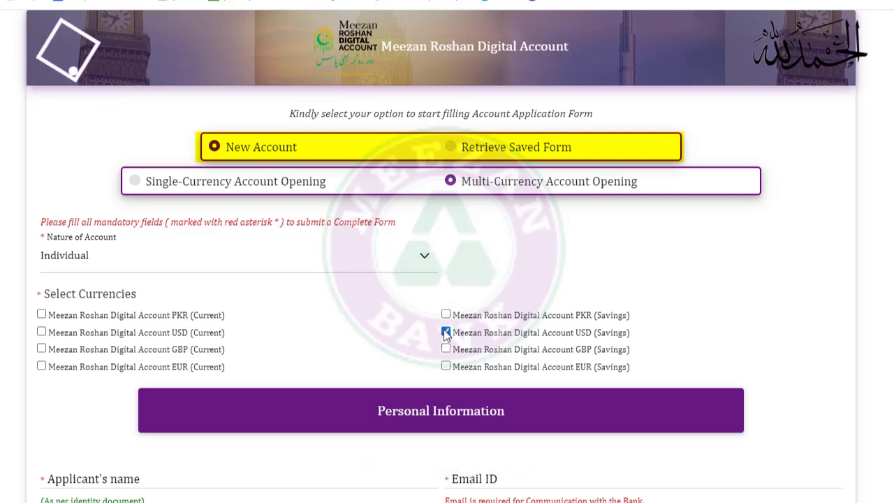
pyautogui.click(445, 333)
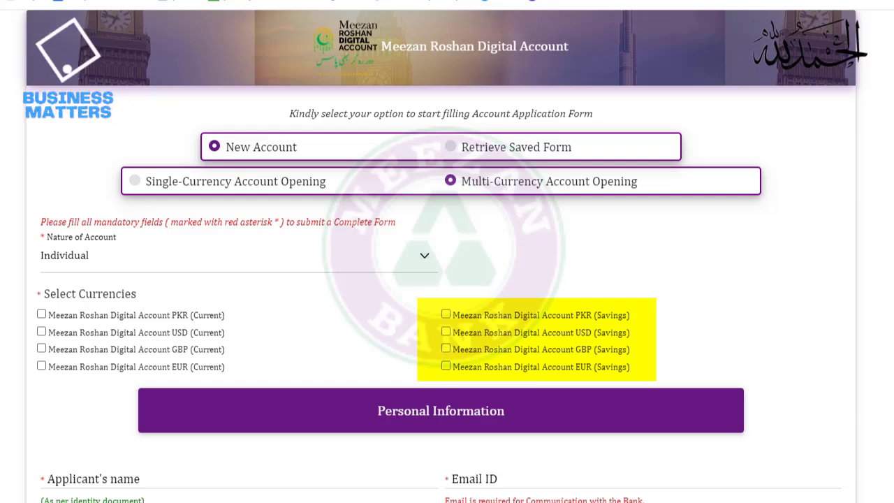
pyautogui.click(446, 315)
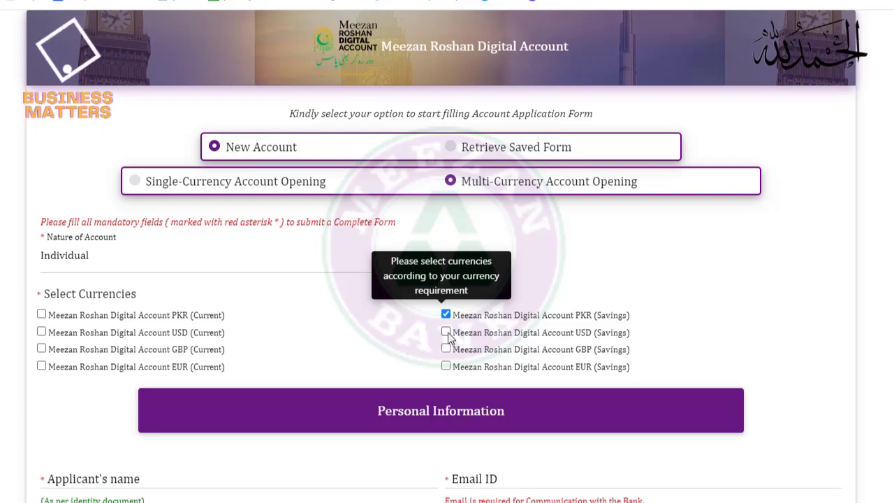
pyautogui.click(448, 334)
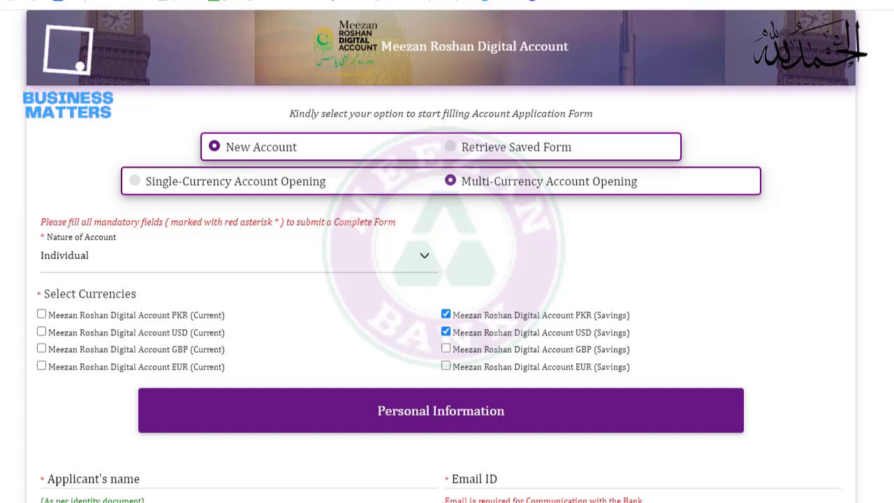
# Enter the applicant's full name and e-mail address in Personal Information
pyautogui.scroll(-5, 440, 279)
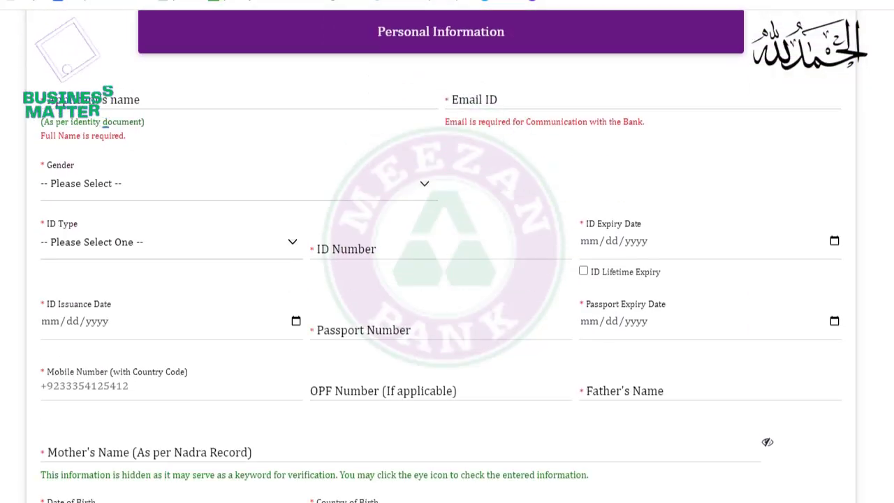
pyautogui.click(341, 99)
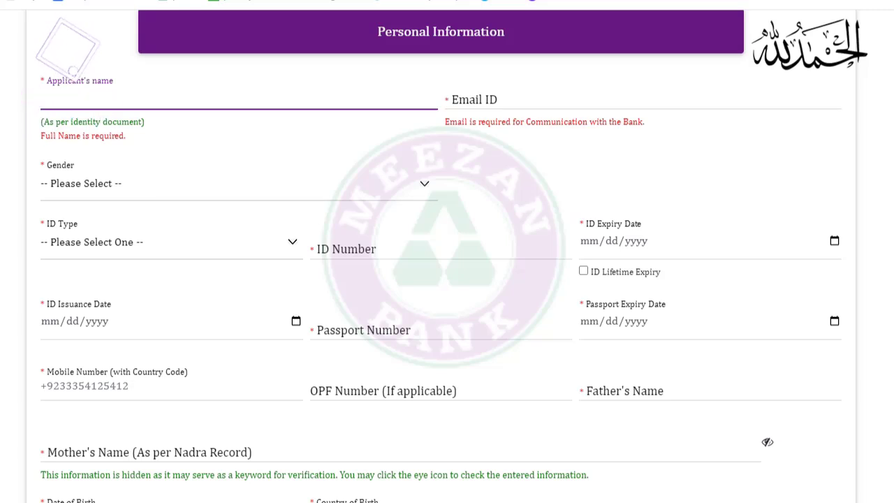
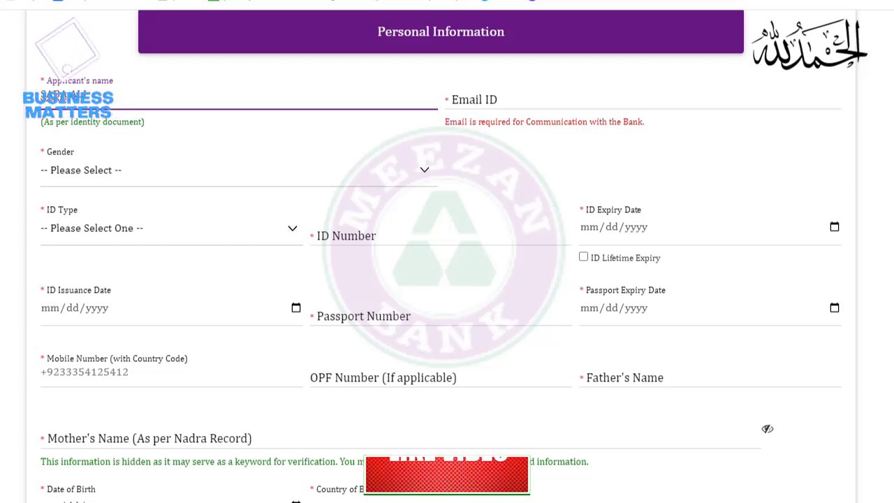
pyautogui.click(446, 95)
pyautogui.write('SAB')
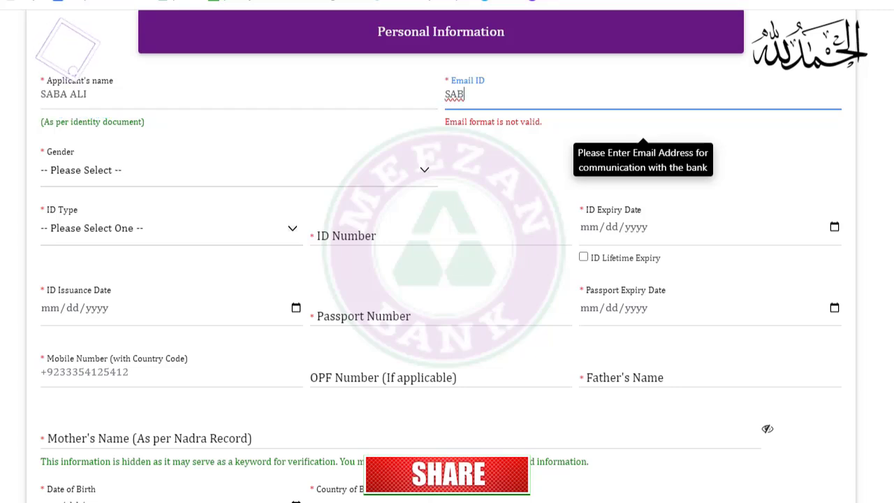
pyautogui.press('BackSpace')
pyautogui.press('BackSpace')
pyautogui.press('BackSpace')
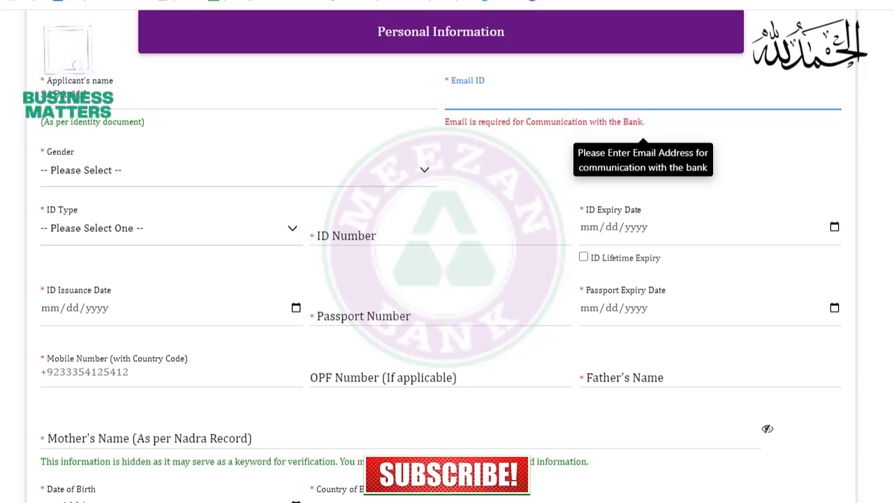
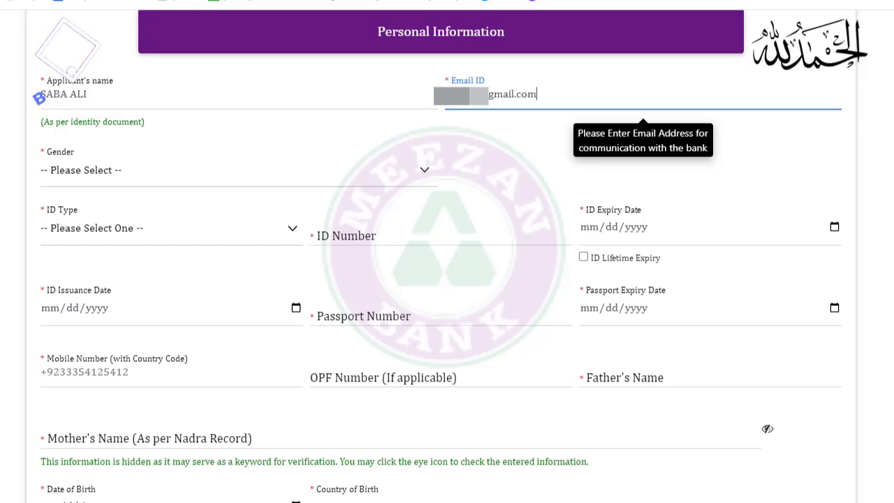
pyautogui.press('Tab')
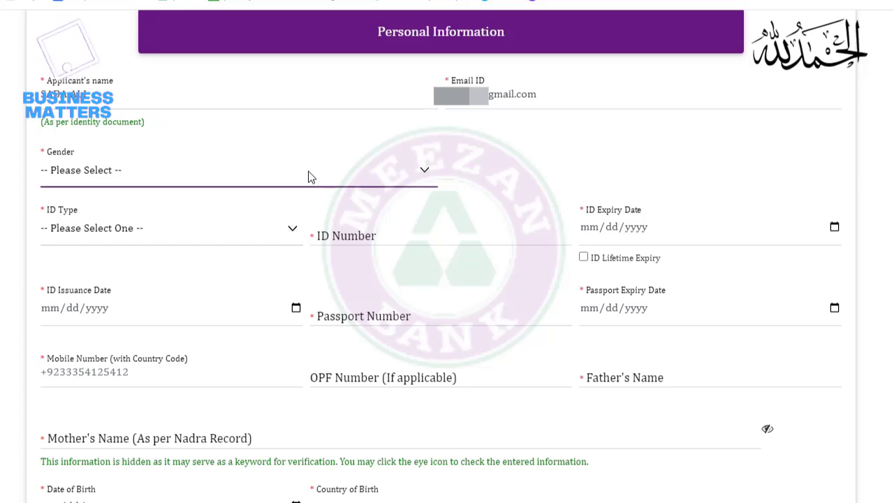
# Set gender to Female, enter the husband's name, and choose CNIC as ID type
pyautogui.click(289, 226)
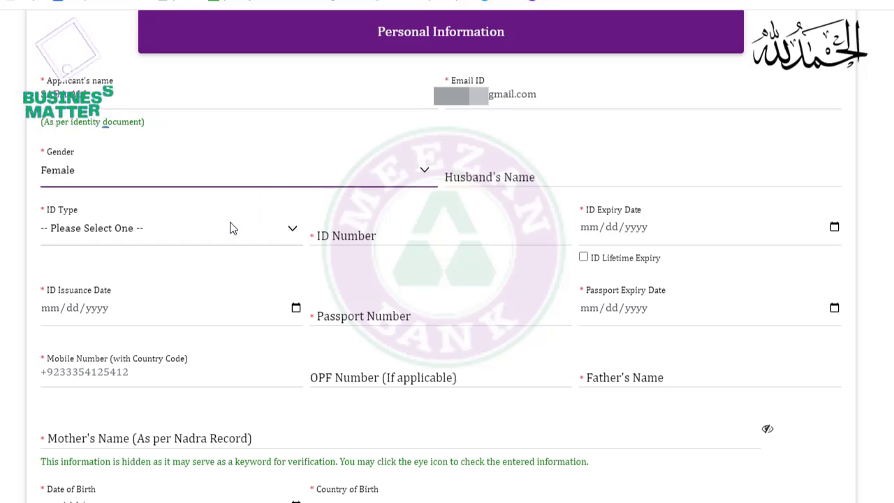
pyautogui.click(528, 184)
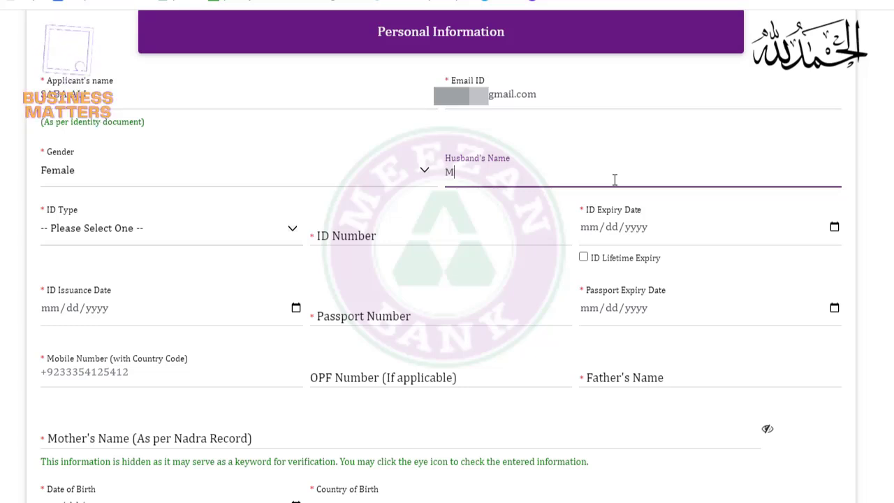
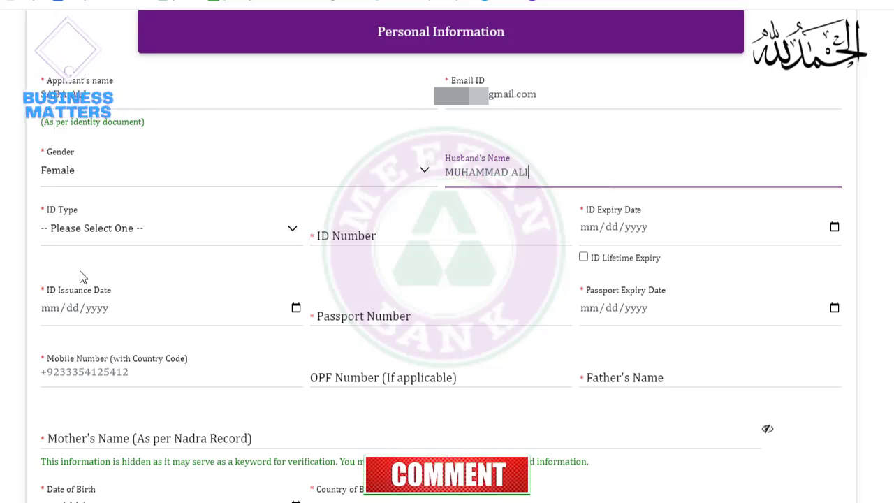
pyautogui.press('Tab')
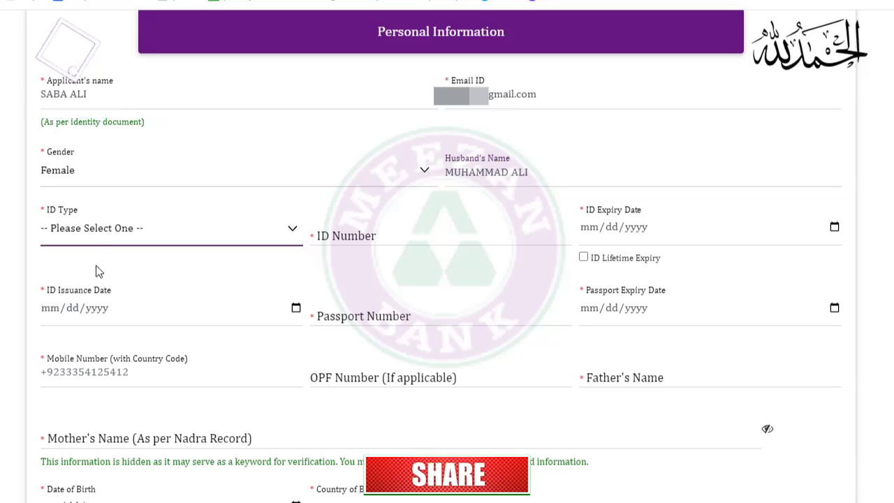
pyautogui.press('Down')
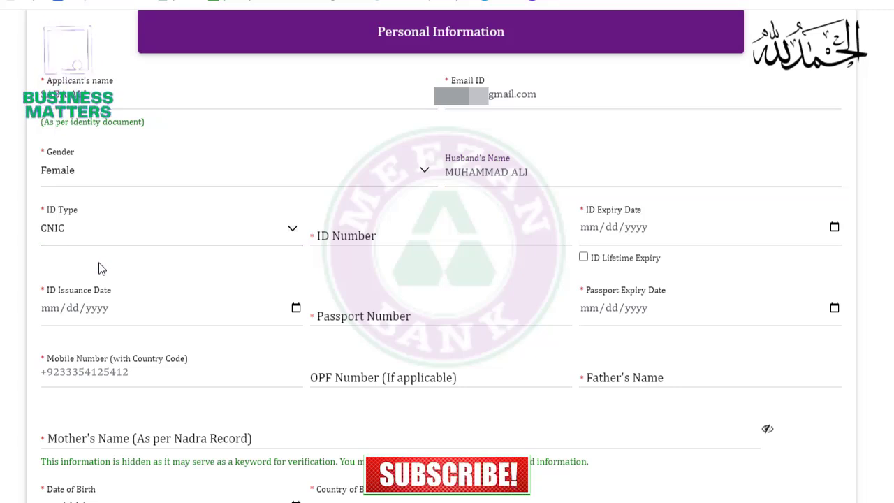
# Enter the CNIC number, ID expiry date 12/11/2032 and issuance date 12/11/2022
pyautogui.click(380, 245)
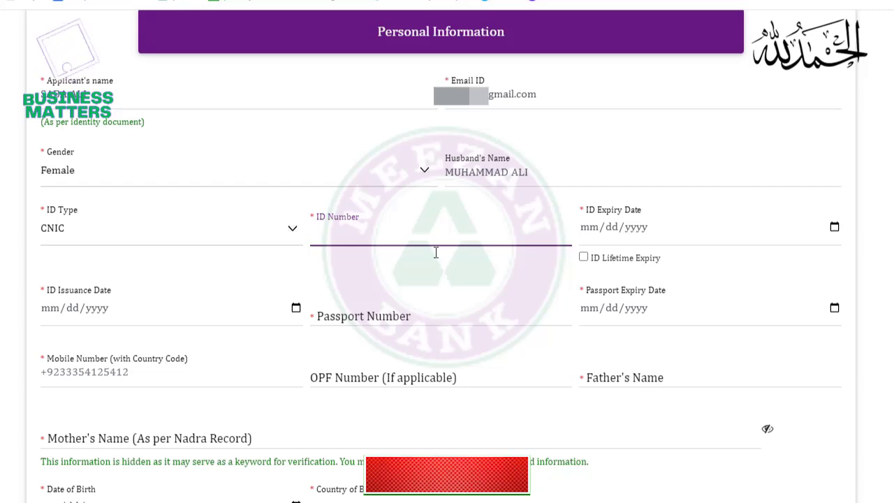
pyautogui.write('61')
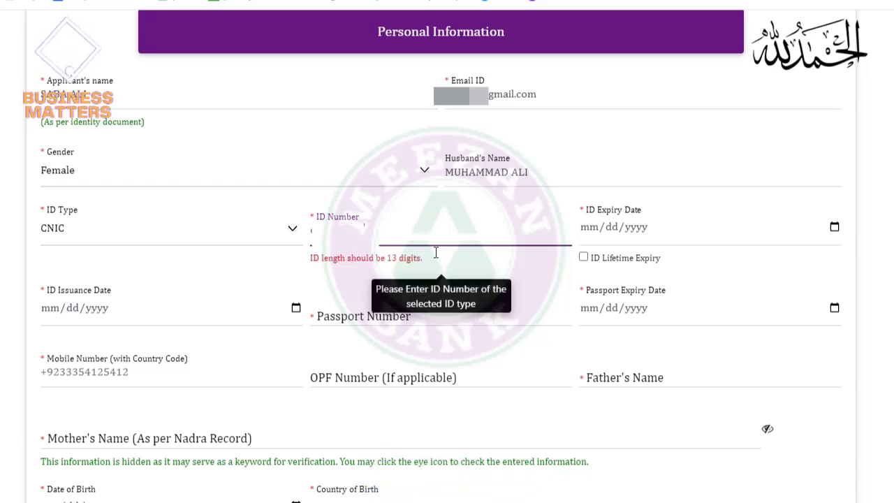
pyautogui.write('66-2')
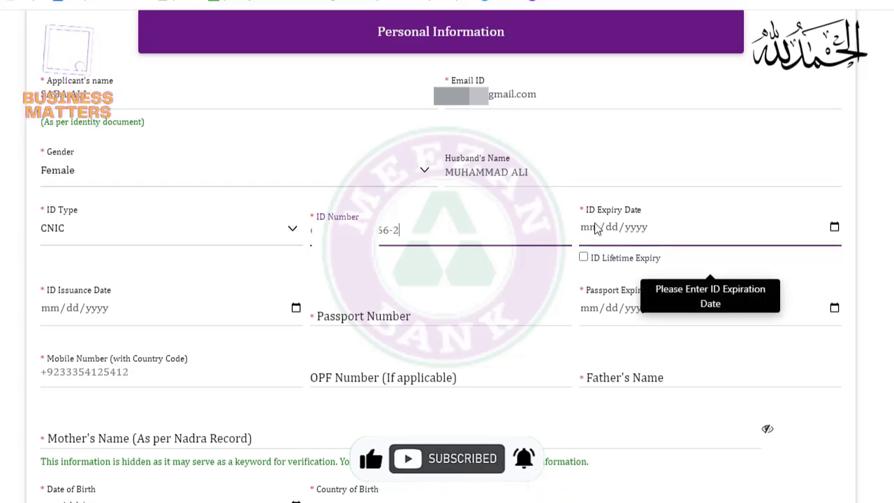
pyautogui.click(597, 227)
pyautogui.write('12112032')
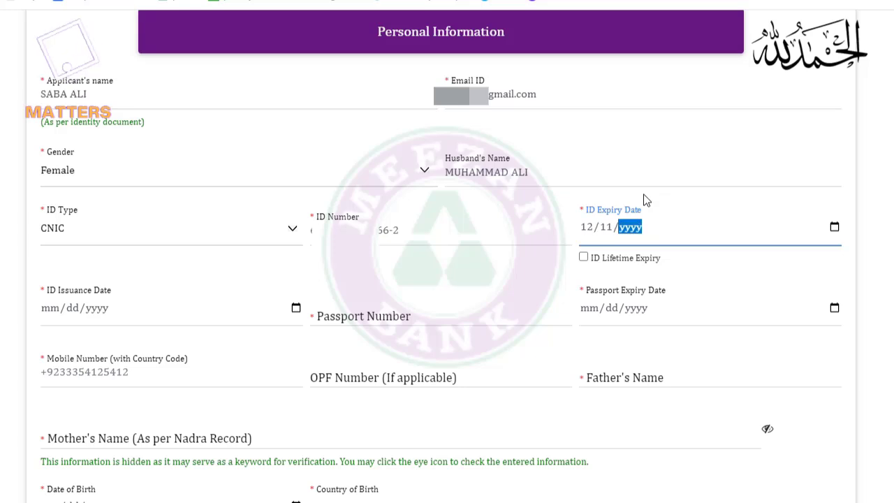
pyautogui.press('Tab')
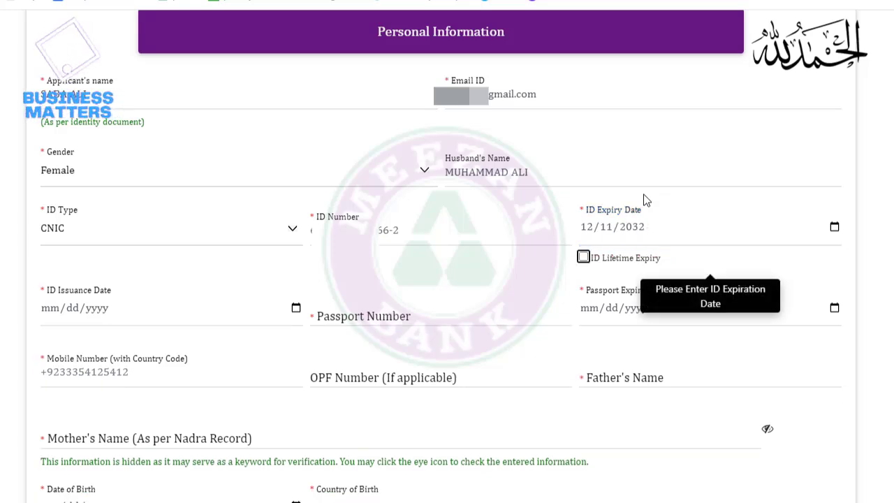
pyautogui.click(113, 313)
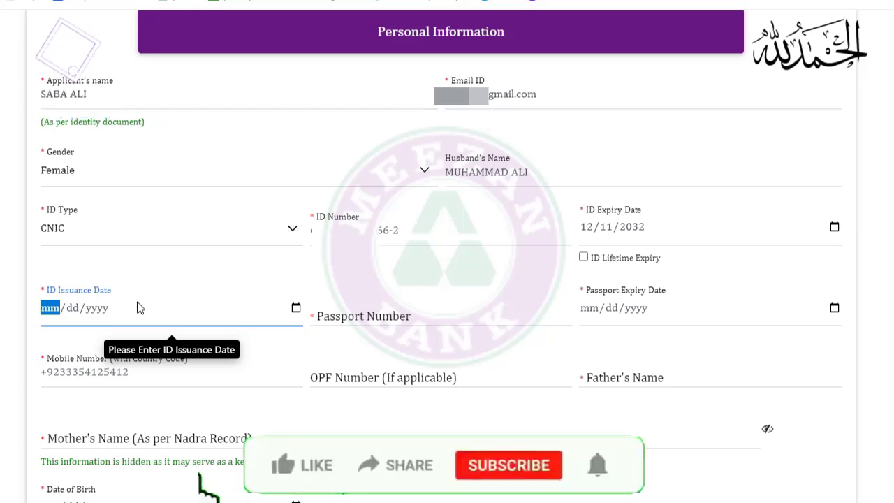
pyautogui.write('12/11/2022')
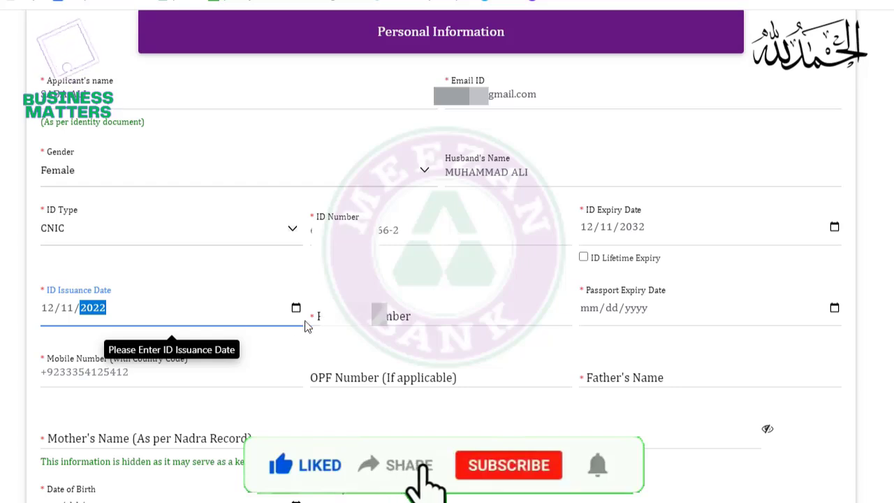
# Enter the passport number with expiry 10/04/2027, then start retyping the mobile number
pyautogui.click(371, 314)
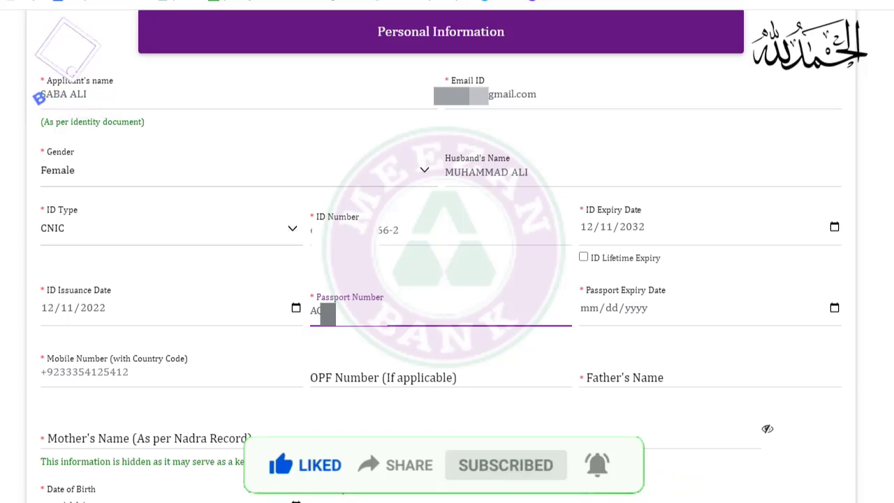
pyautogui.press('Tab')
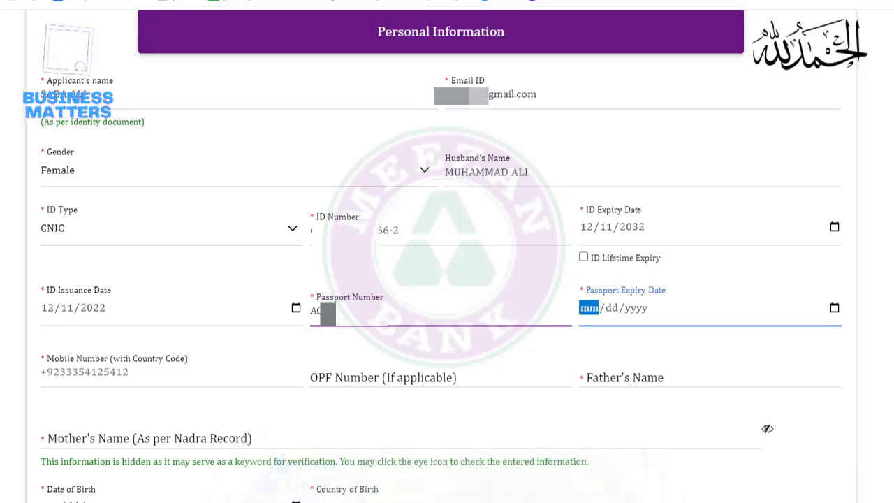
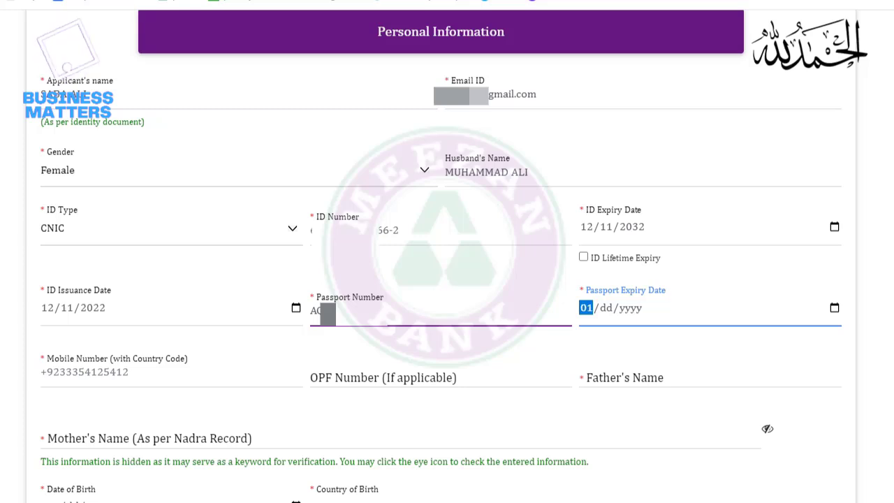
pyautogui.hotkey('shift', 'Tab')
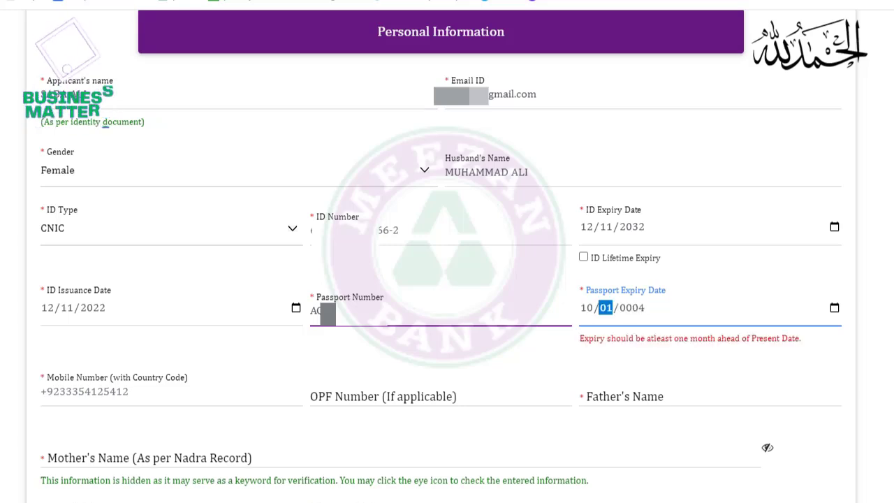
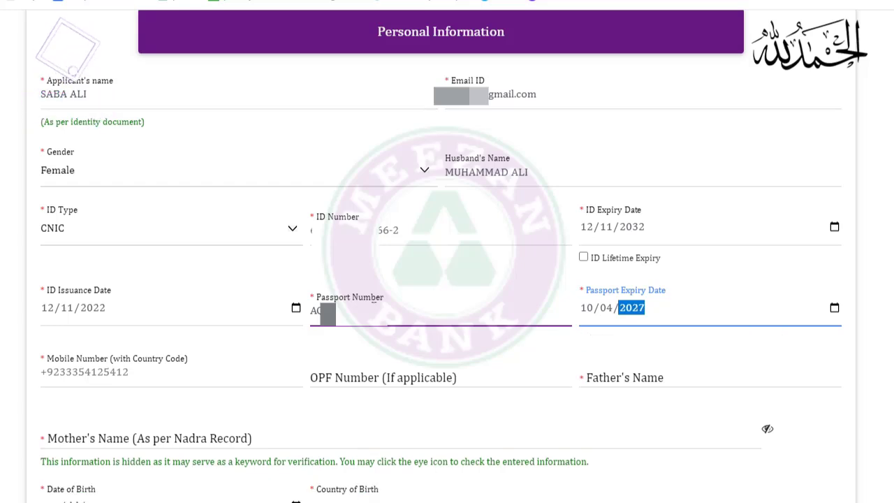
pyautogui.click(189, 390)
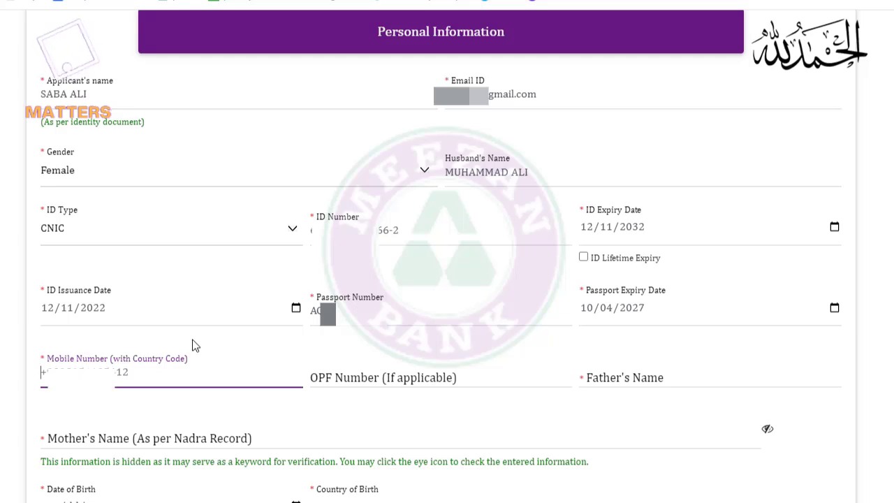
pyautogui.write('0333')
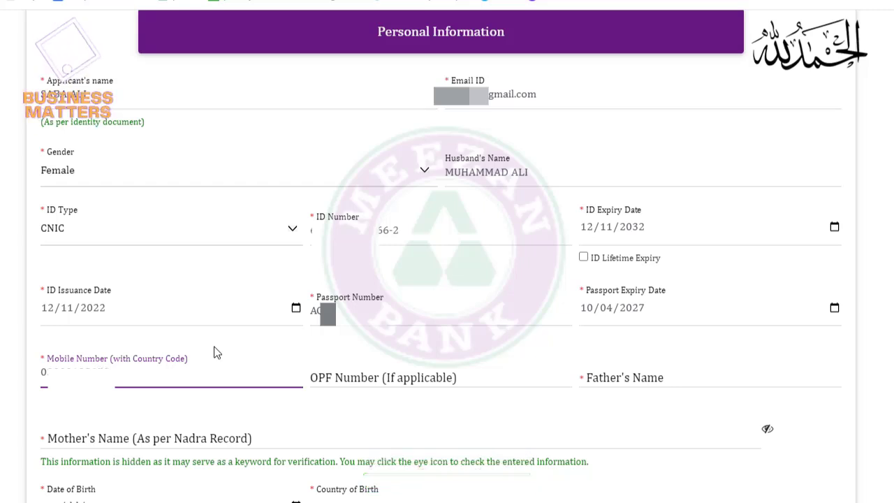
# Enter the father's and mother's names, then hide the mother's name with the eye icon
pyautogui.click(374, 381)
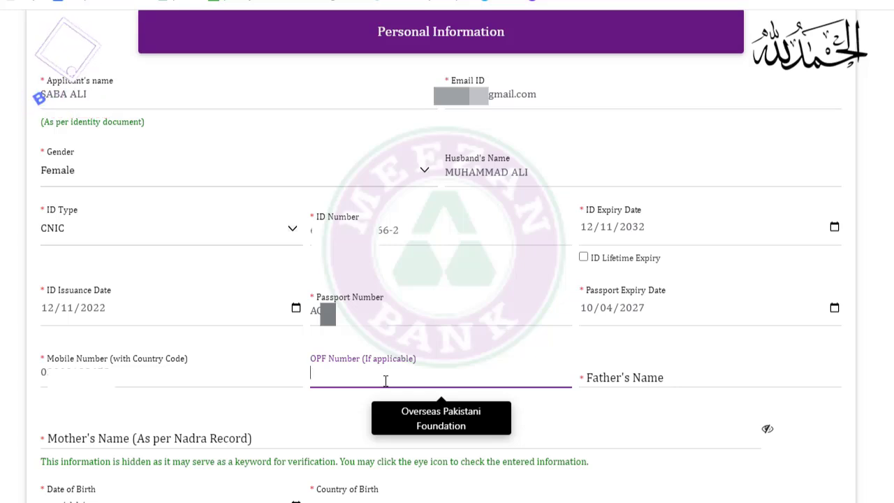
pyautogui.click(623, 384)
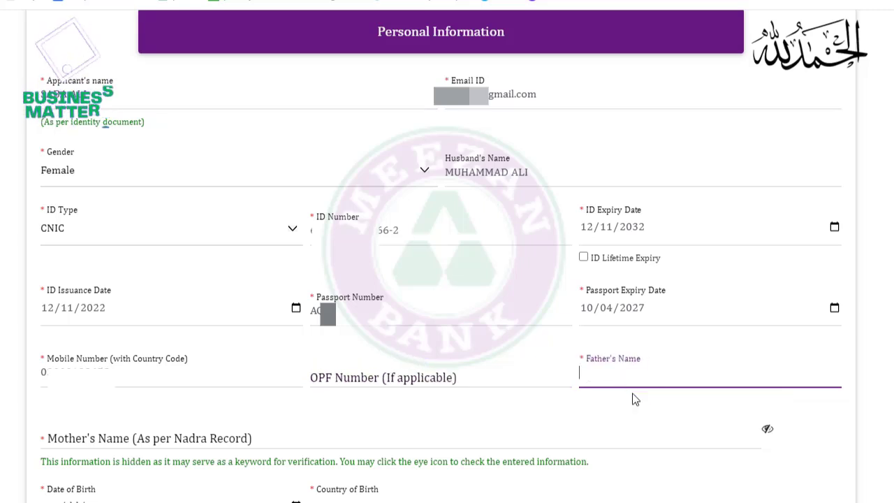
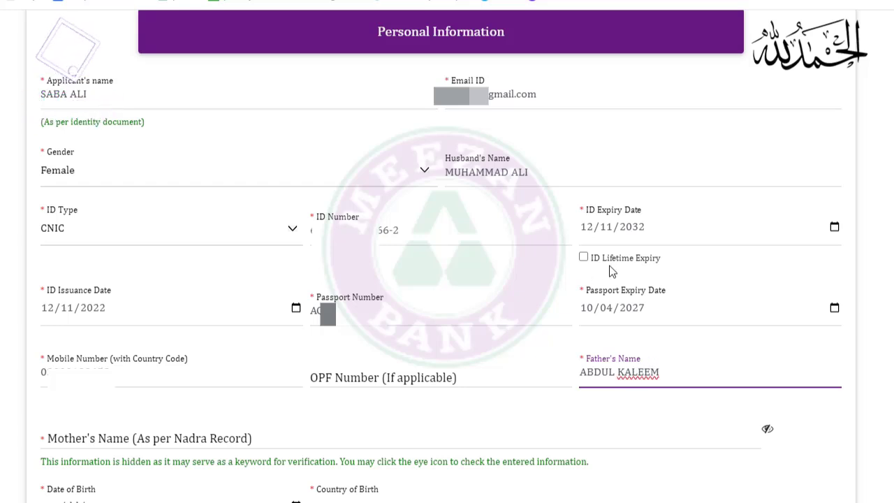
pyautogui.click(255, 442)
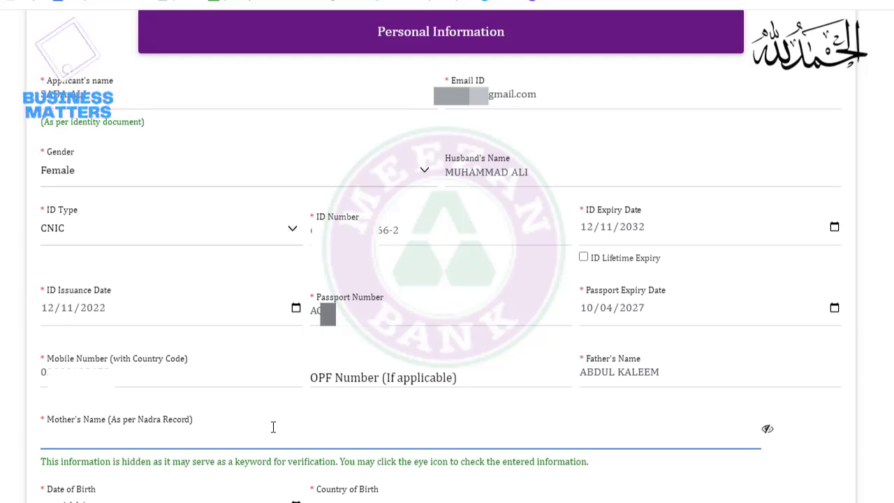
pyautogui.click(768, 431)
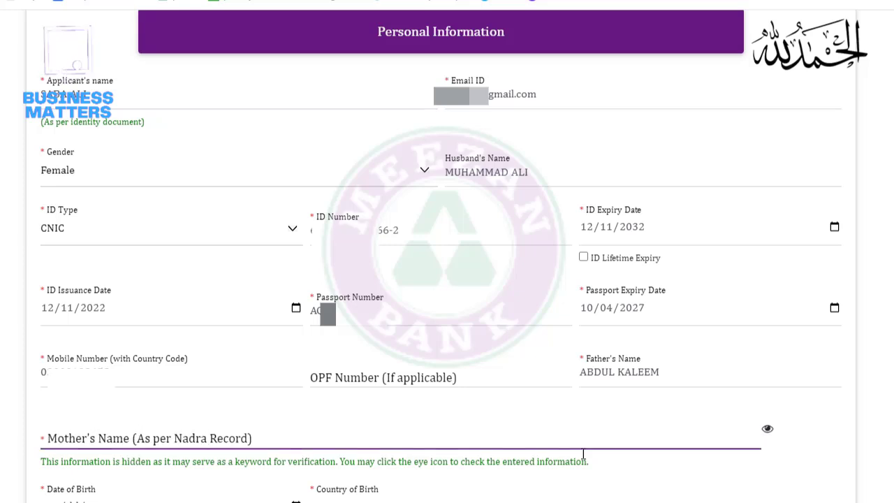
pyautogui.click(237, 445)
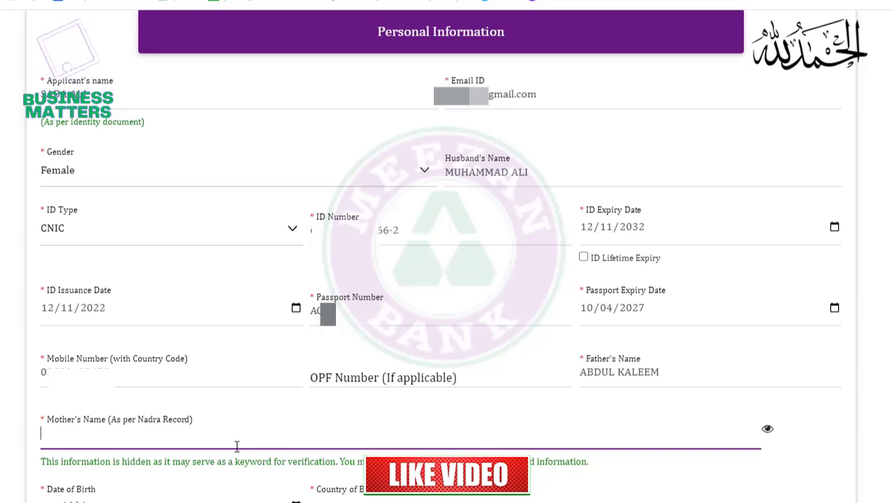
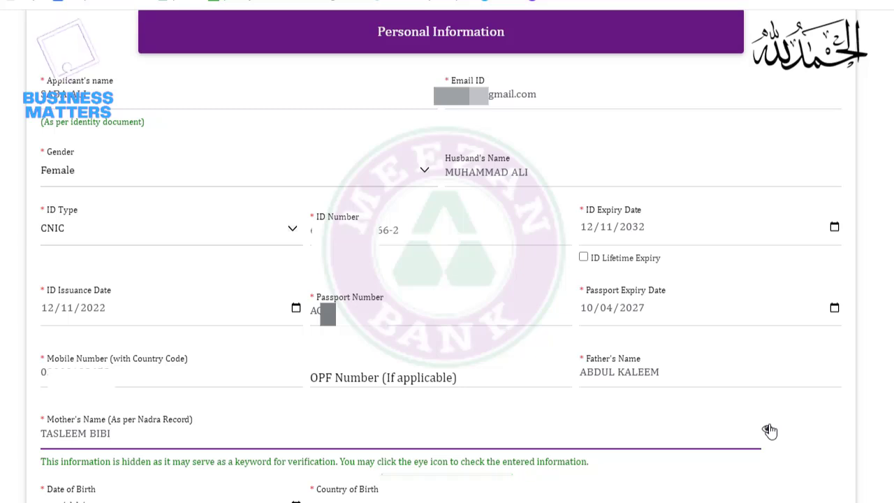
pyautogui.click(769, 431)
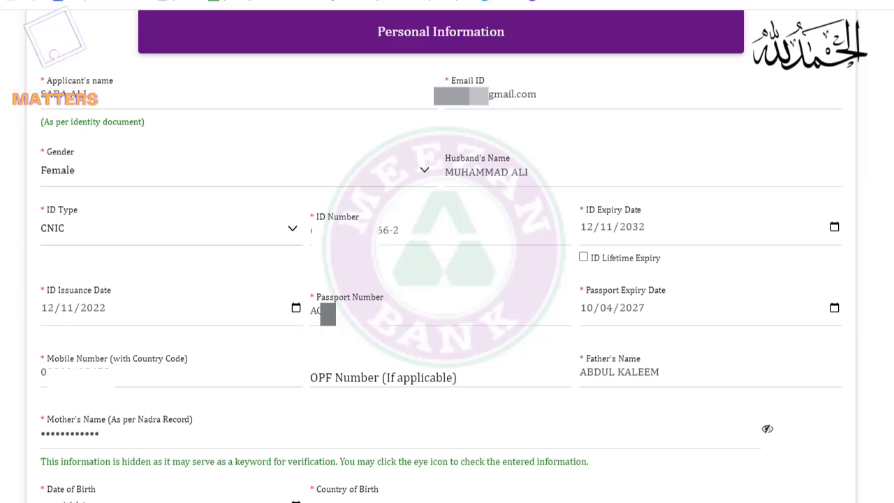
pyautogui.scroll(-6, 441, 257)
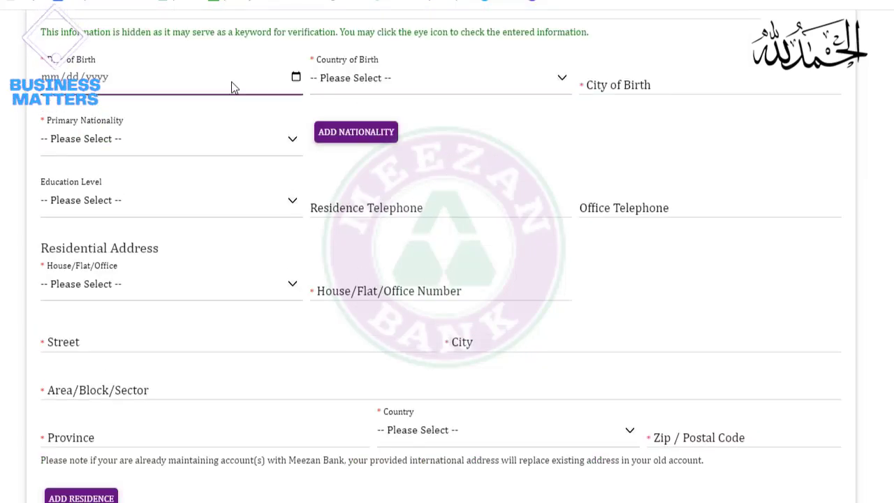
pyautogui.click(70, 93)
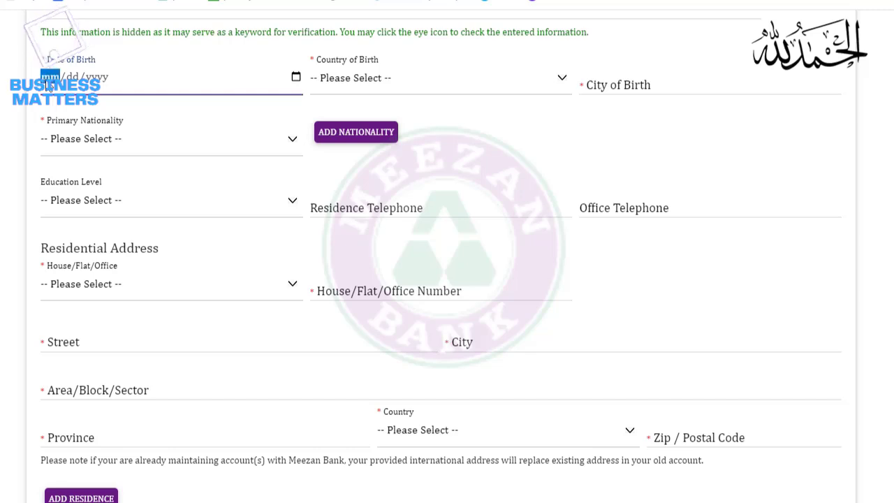
pyautogui.write('12/04/2001')
pyautogui.click(336, 158)
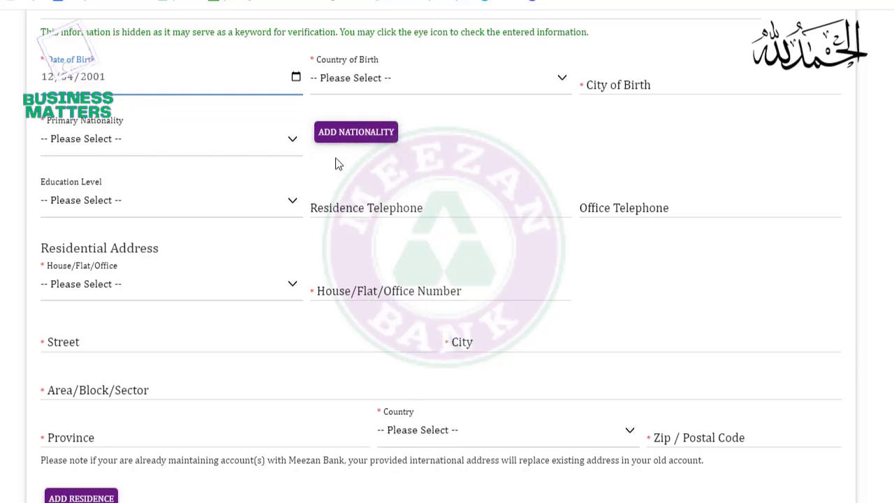
pyautogui.click(486, 84)
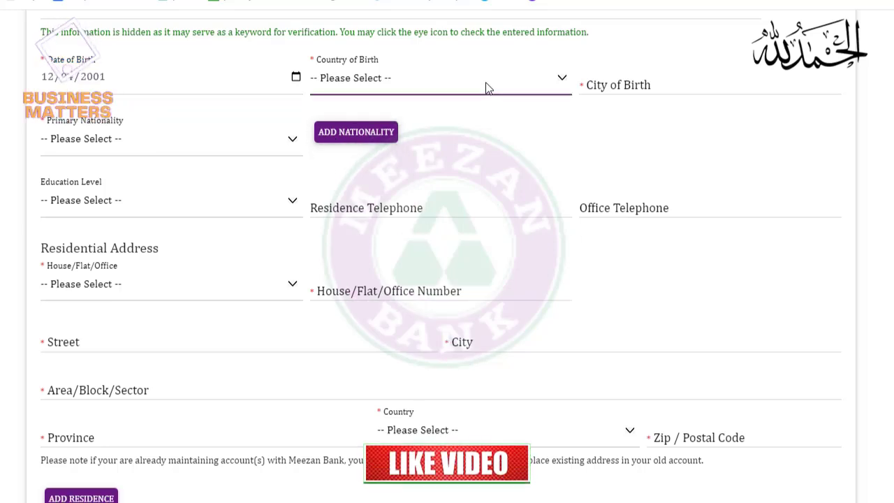
pyautogui.press('p')
pyautogui.press('p')
pyautogui.click(340, 273)
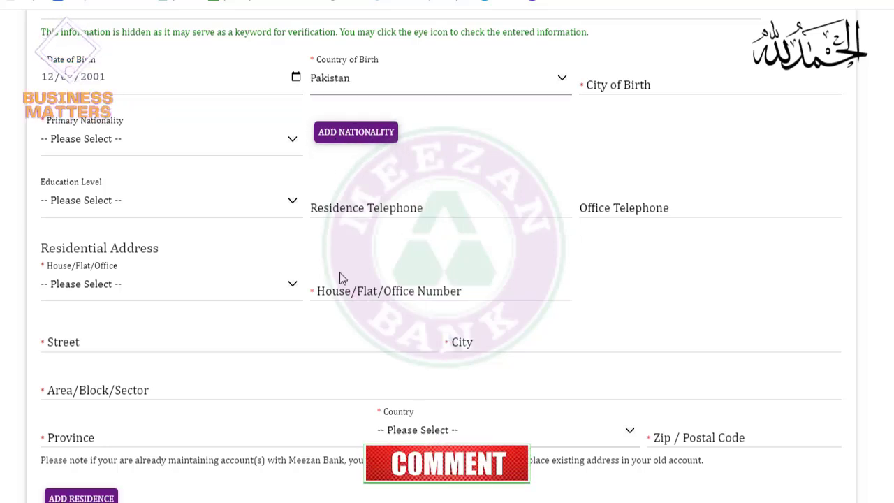
# Enter LARKANA as birth city, Pakistan as nationality, and Graduate as education level
pyautogui.click(627, 86)
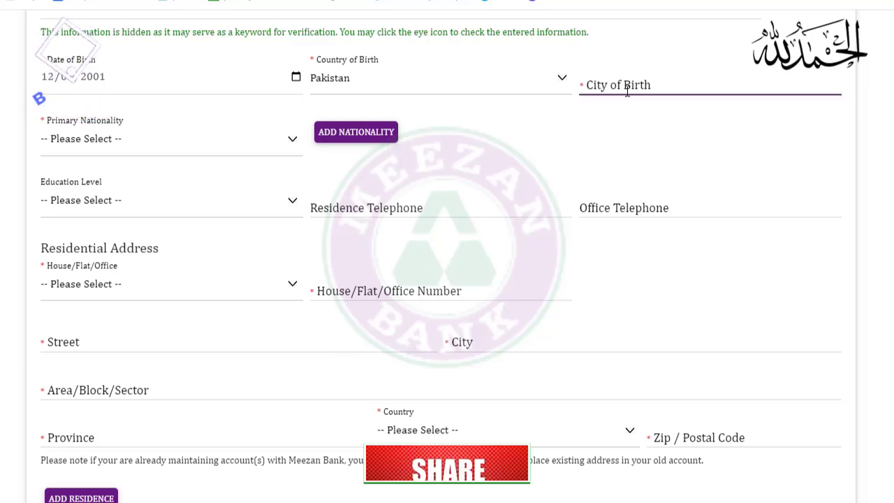
pyautogui.write('LARKANA')
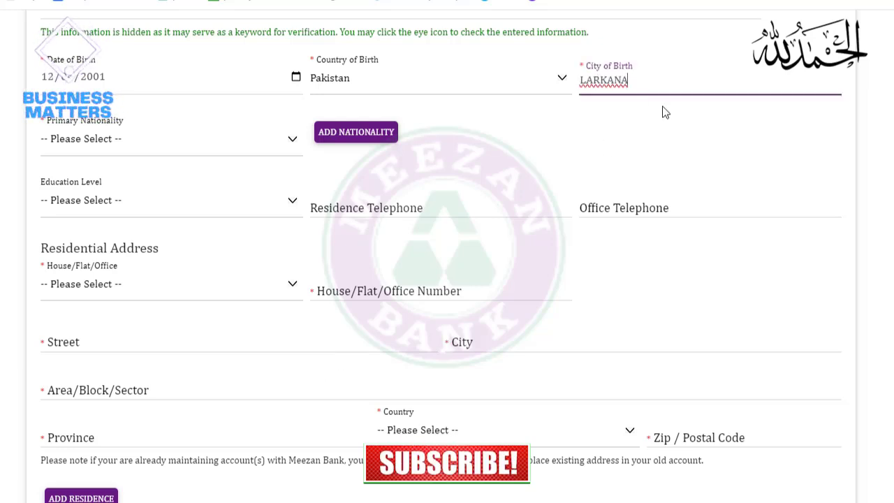
pyautogui.click(664, 112)
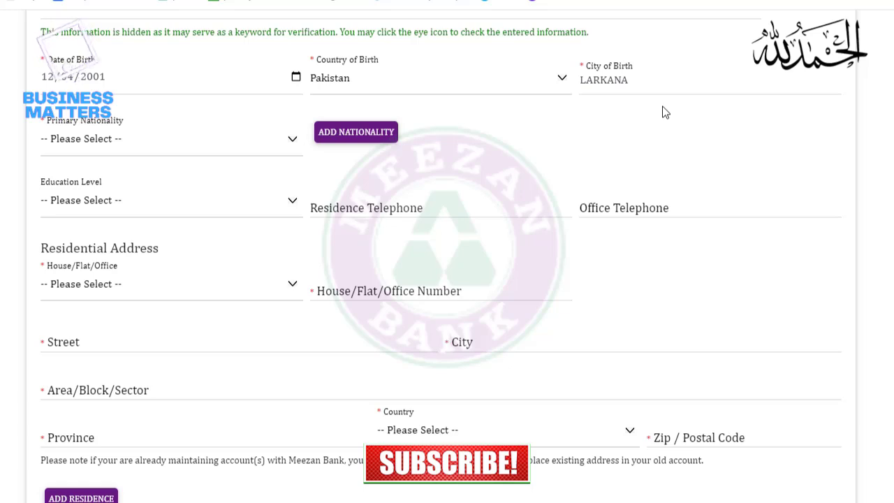
pyautogui.click(183, 139)
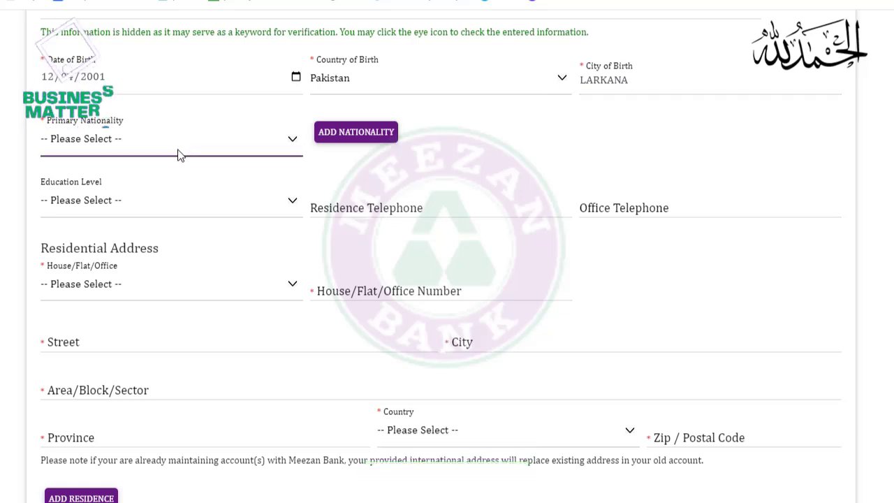
pyautogui.write('pa')
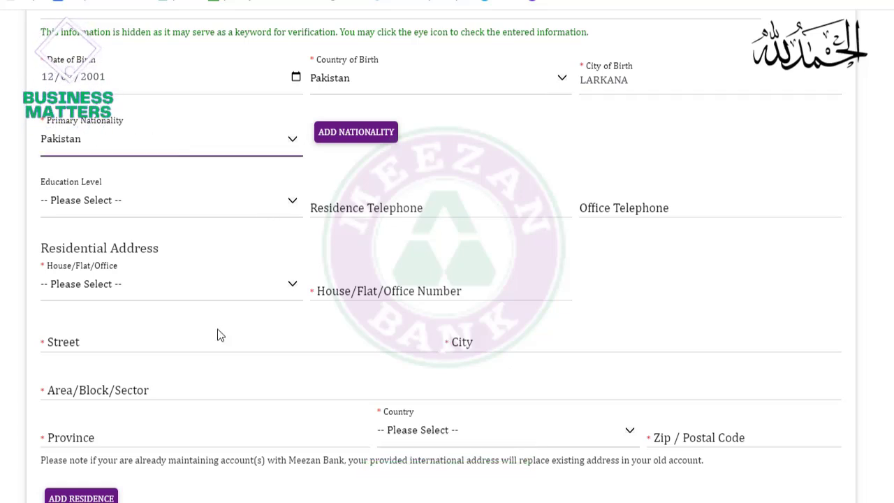
pyautogui.click(119, 202)
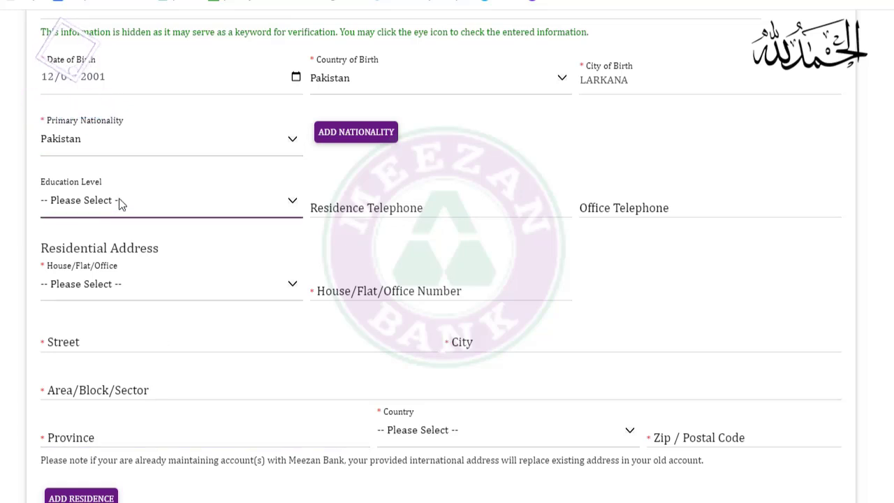
pyautogui.click(87, 310)
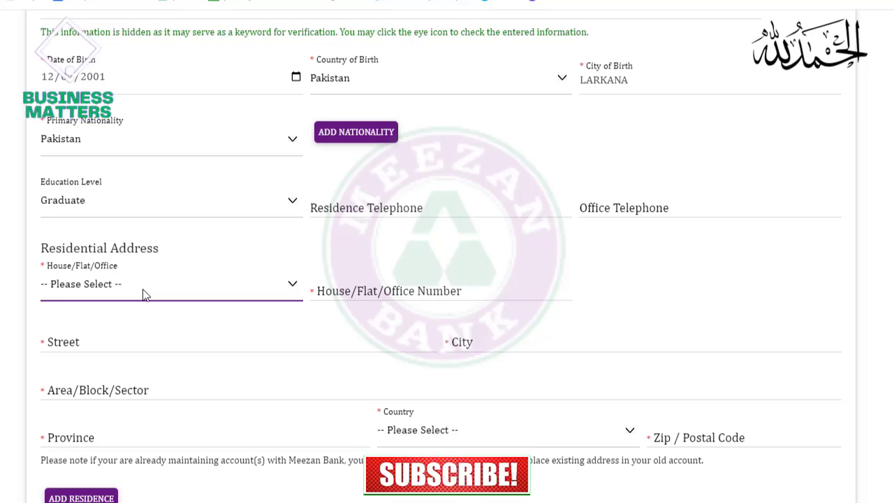
# Choose Flat as residence type and enter the flat number, building, street and city
pyautogui.click(93, 323)
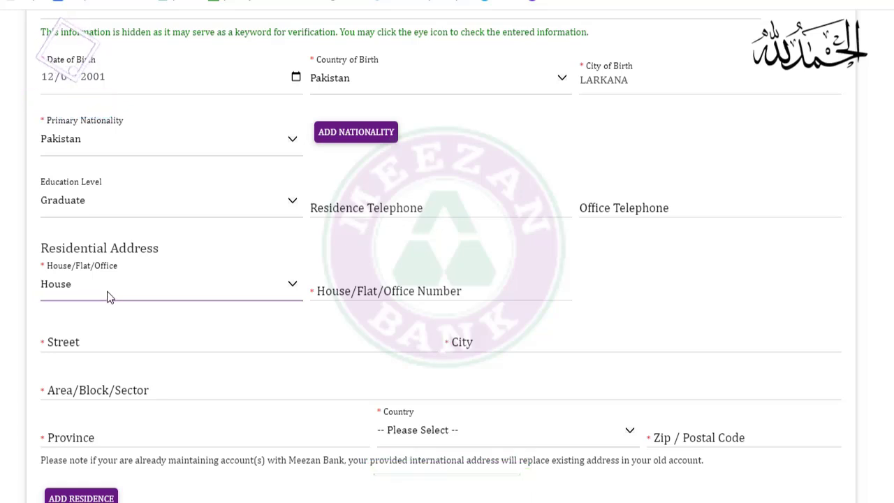
pyautogui.click(107, 297)
pyautogui.click(88, 338)
pyautogui.click(380, 297)
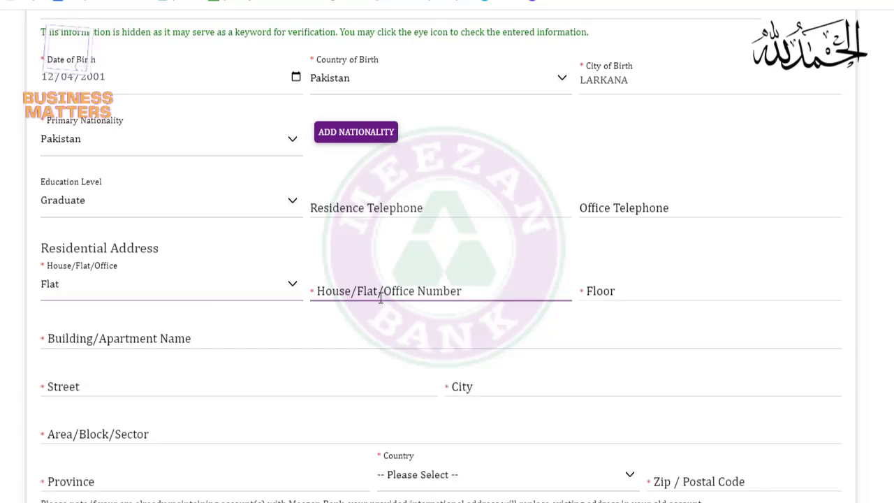
pyautogui.click(407, 295)
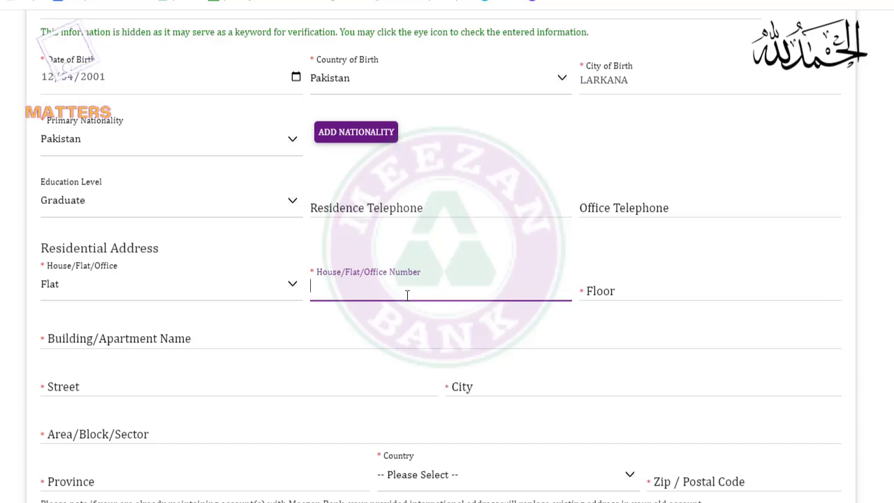
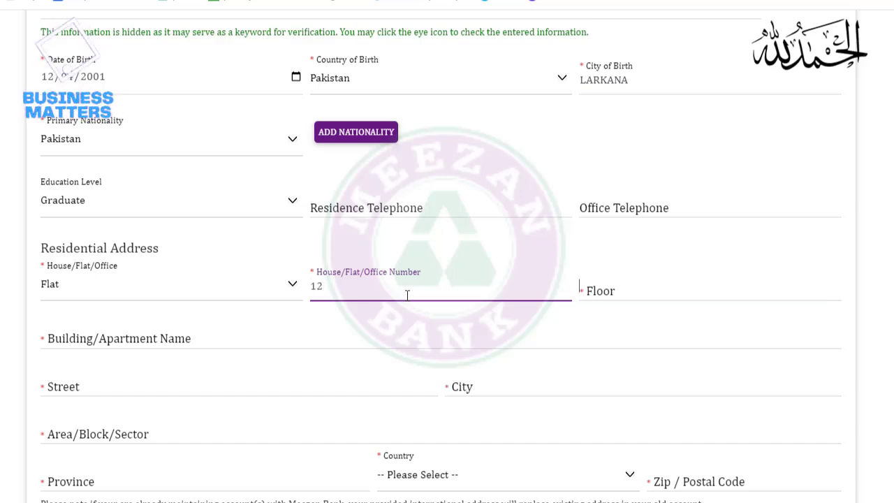
pyautogui.press('Tab')
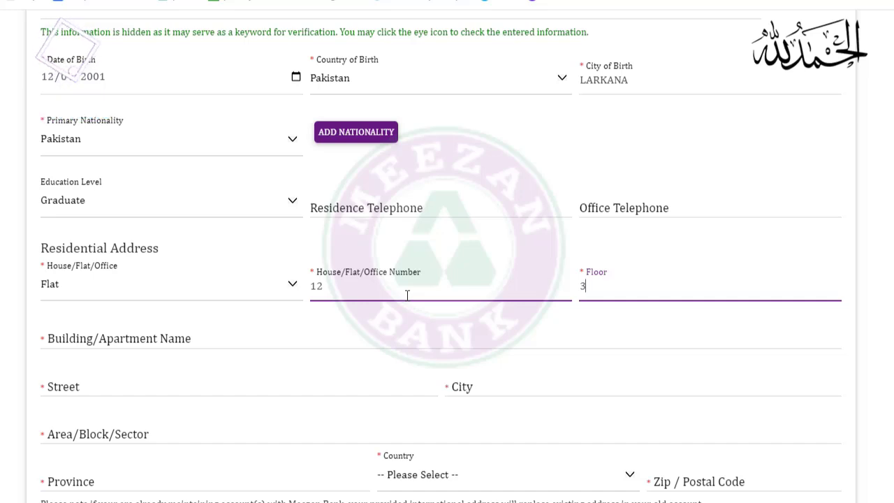
pyautogui.press('Tab')
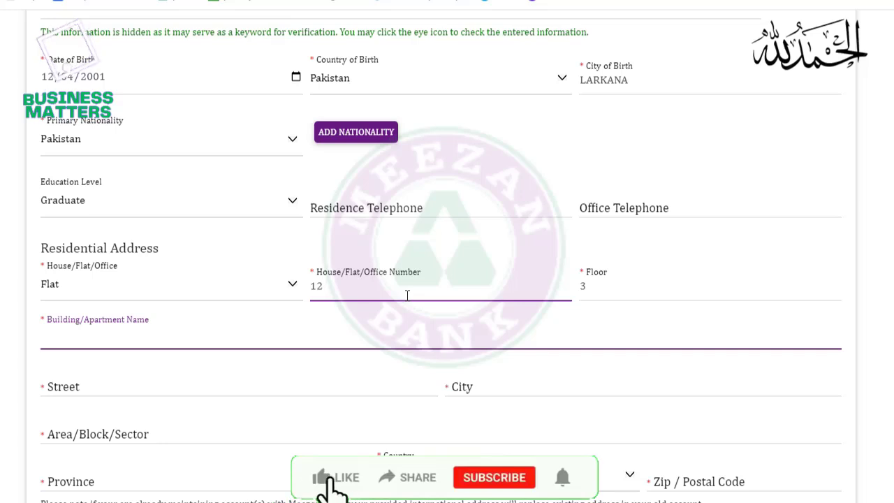
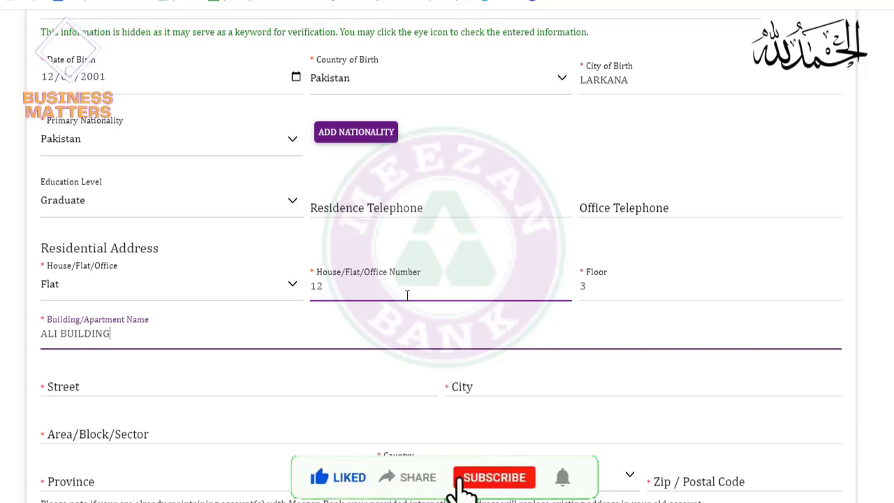
pyautogui.press('Tab')
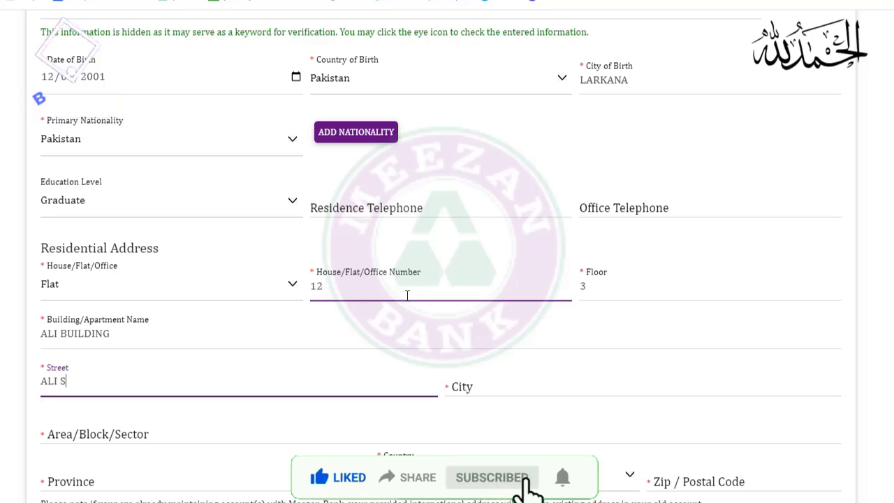
pyautogui.press('Tab')
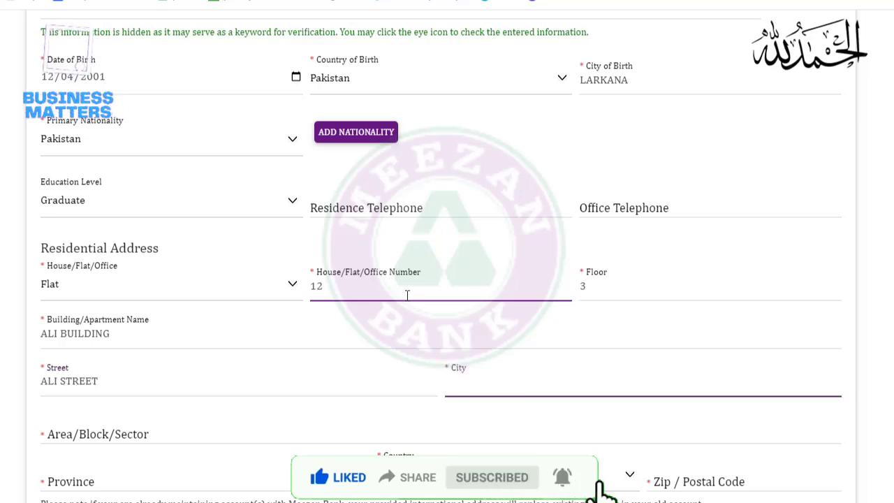
pyautogui.write('DUBAI')
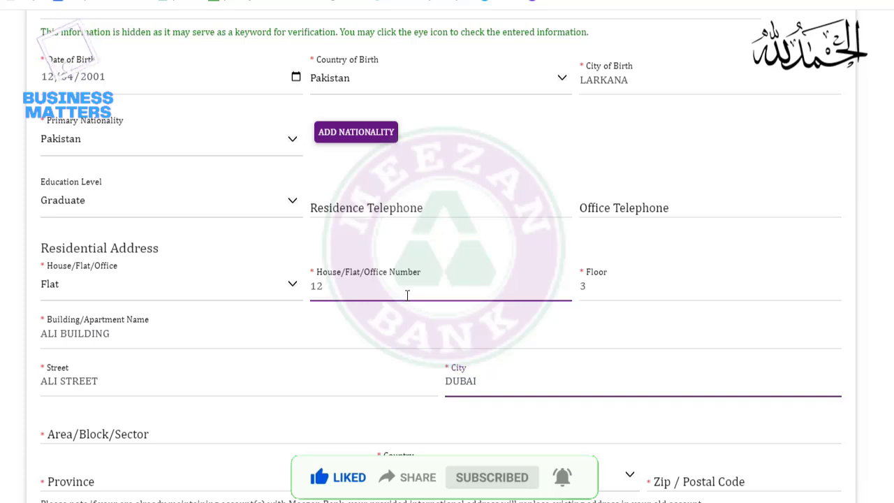
# Enter the area, select United Arab Emirates as country, and set postal code 00000
pyautogui.click(216, 433)
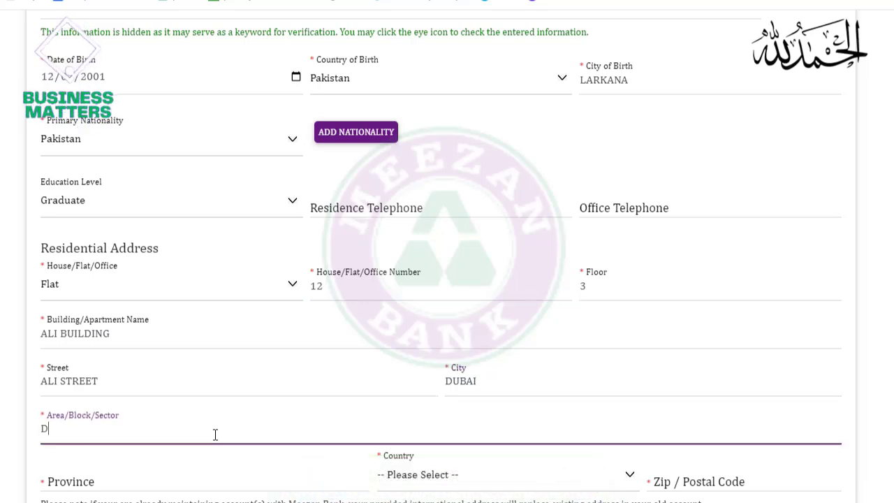
pyautogui.write('DUBSI')
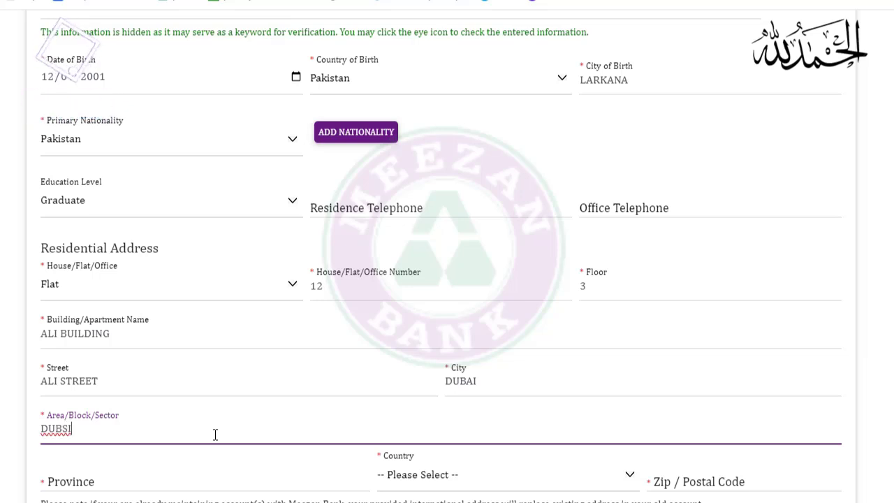
pyautogui.press('BackSpace')
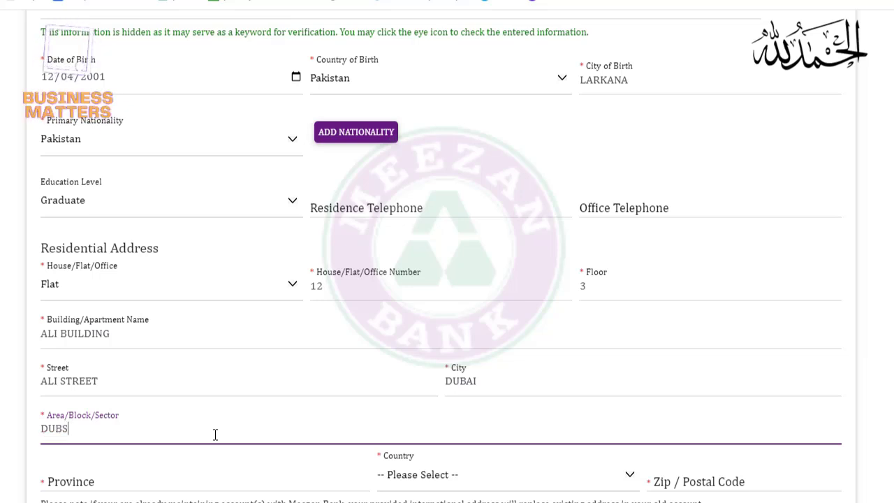
pyautogui.write('AI')
pyautogui.press('Tab')
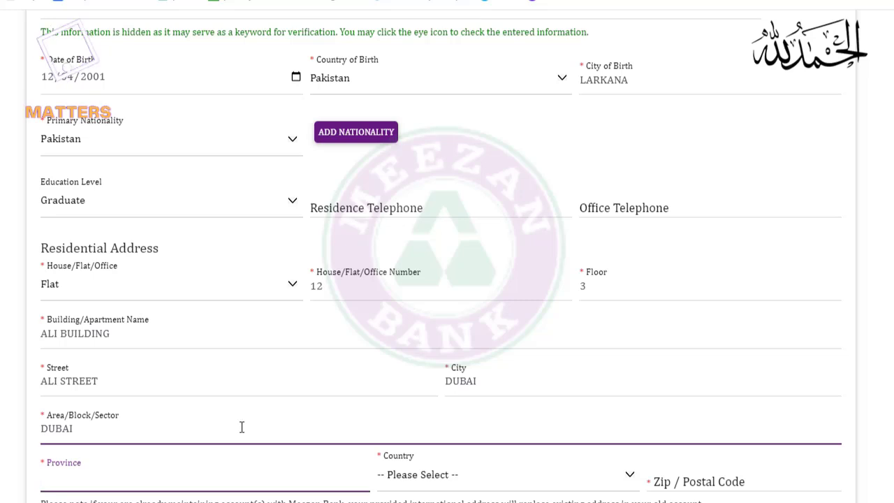
pyautogui.scroll(-1, 251, 424)
pyautogui.scroll(1, 238, 419)
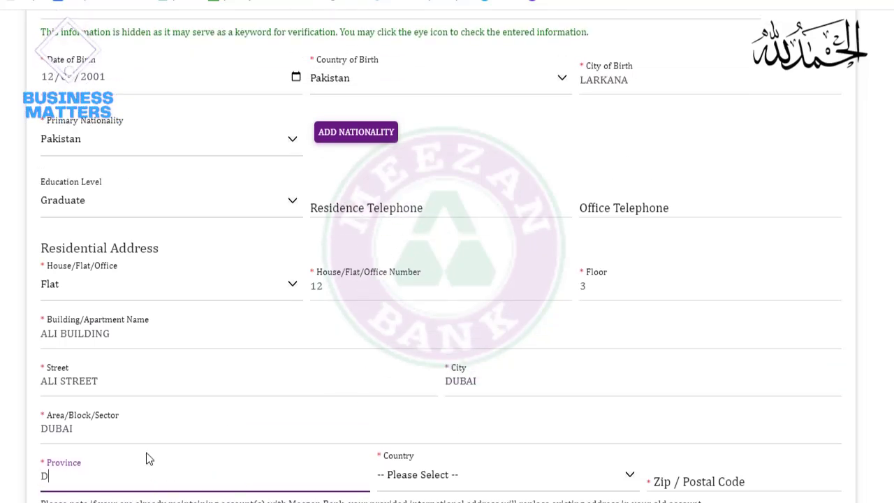
pyautogui.press('Tab')
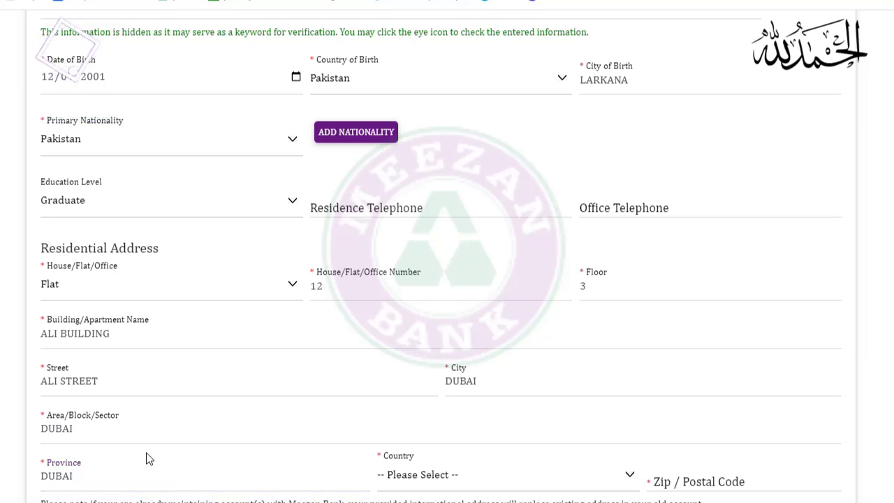
pyautogui.press('u')
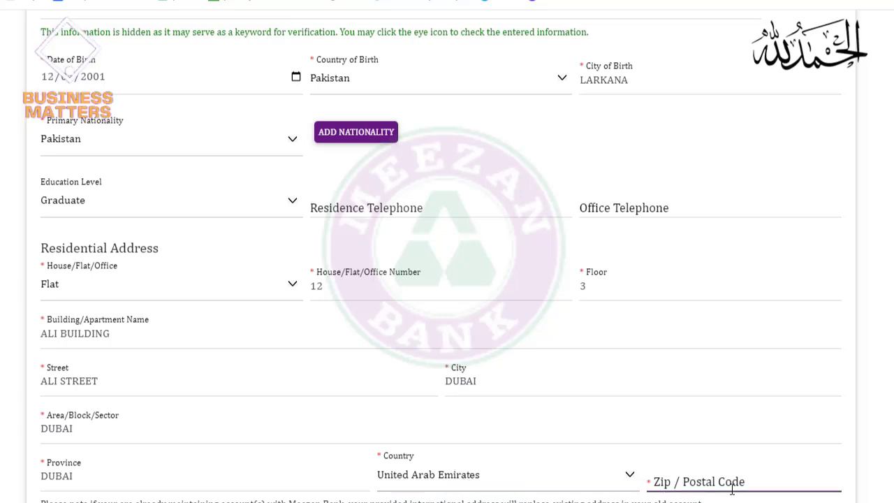
pyautogui.click(711, 486)
pyautogui.write('0')
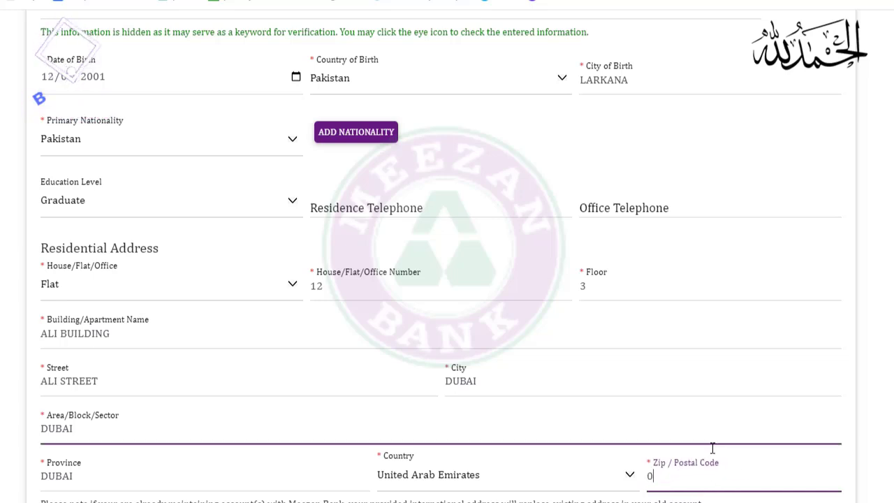
pyautogui.write('0000')
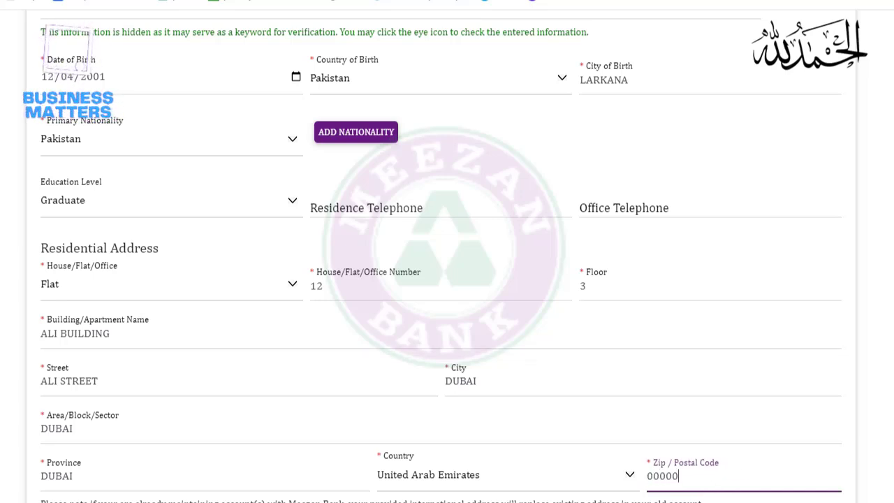
pyautogui.click(878, 384)
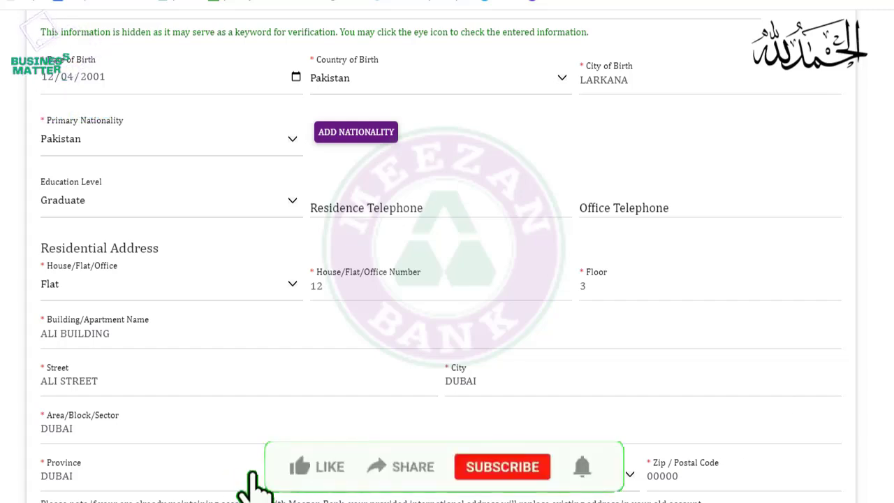
# Set occupation to Salaried, designation HR MANAGER, and monthly income 15000
pyautogui.scroll(-7, 441, 258)
pyautogui.scroll(-1, 441, 258)
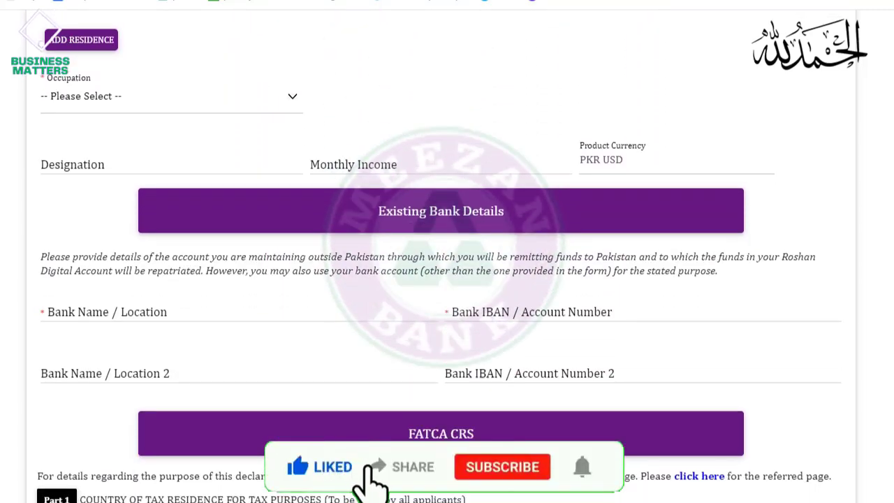
pyautogui.scroll(1, 441, 258)
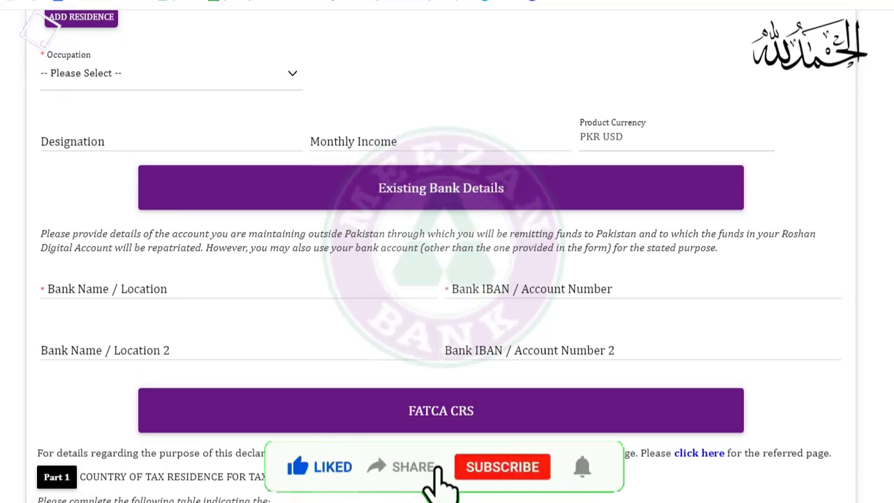
pyautogui.scroll(2, 441, 259)
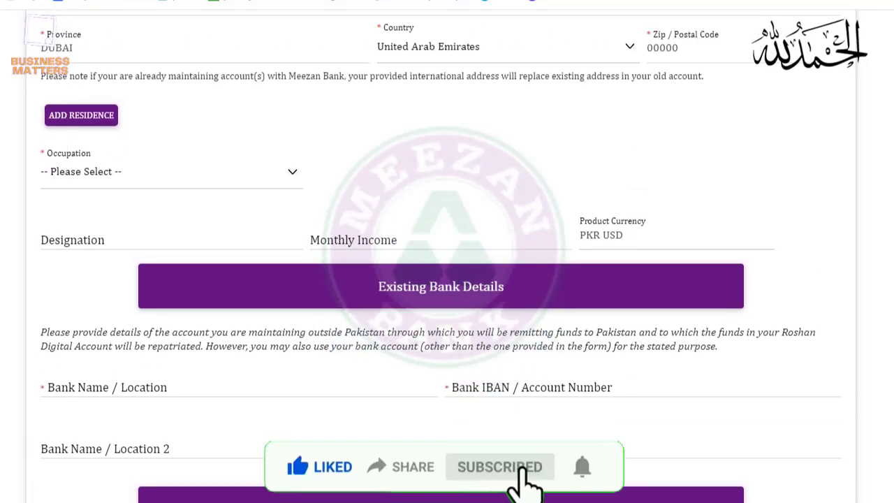
pyautogui.scroll(-2, 442, 258)
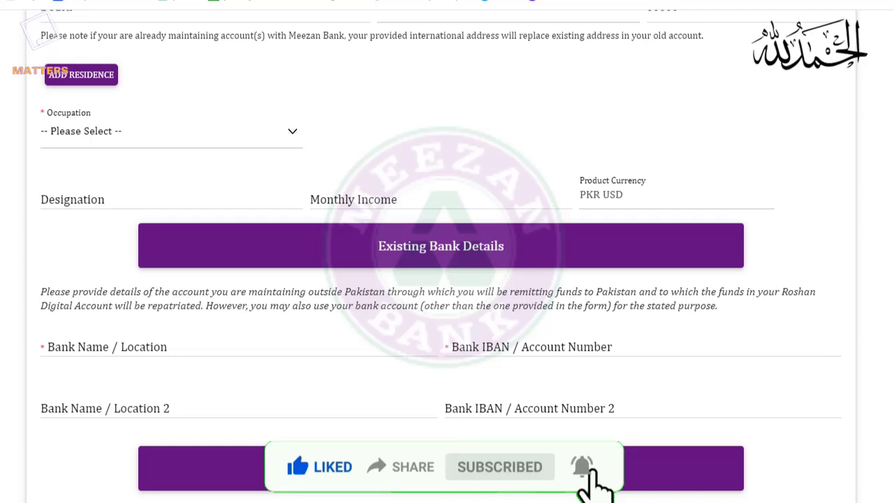
pyautogui.scroll(-1, 441, 258)
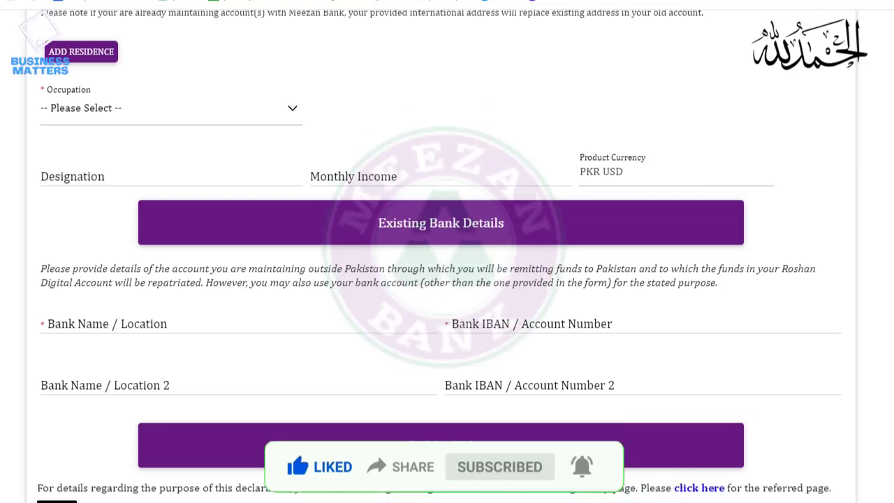
pyautogui.scroll(-1, 442, 258)
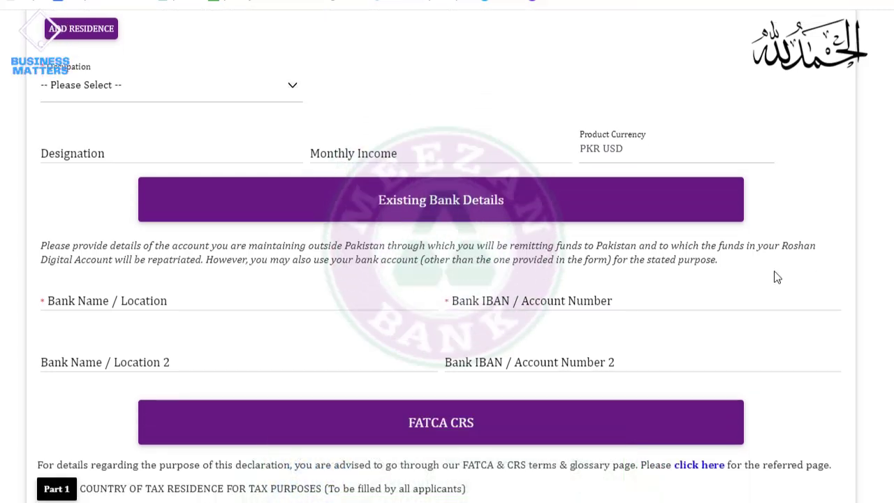
pyautogui.click(273, 96)
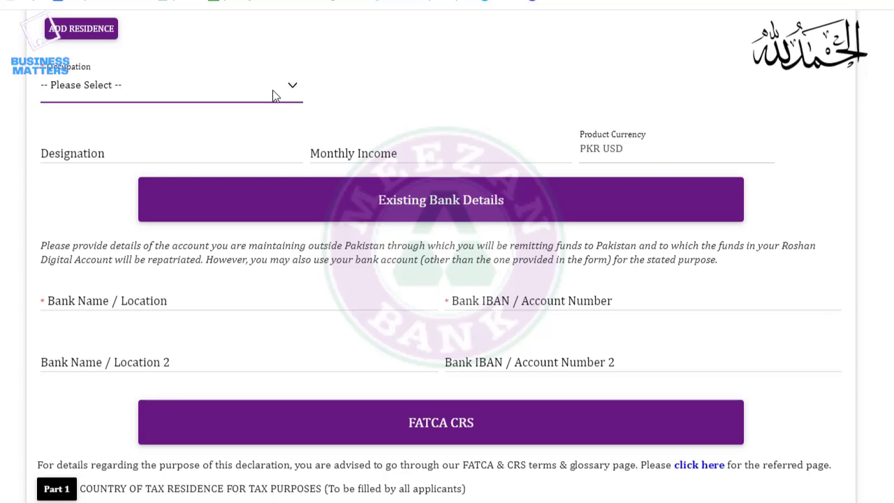
pyautogui.click(170, 126)
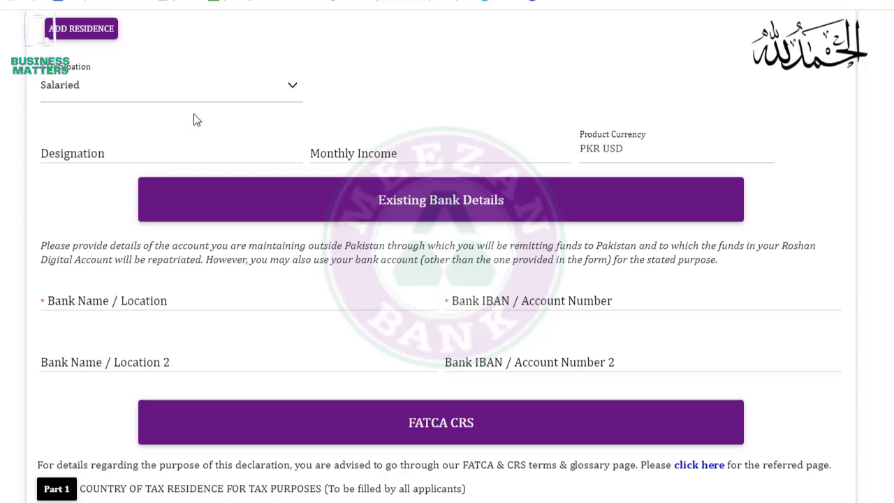
pyautogui.click(129, 154)
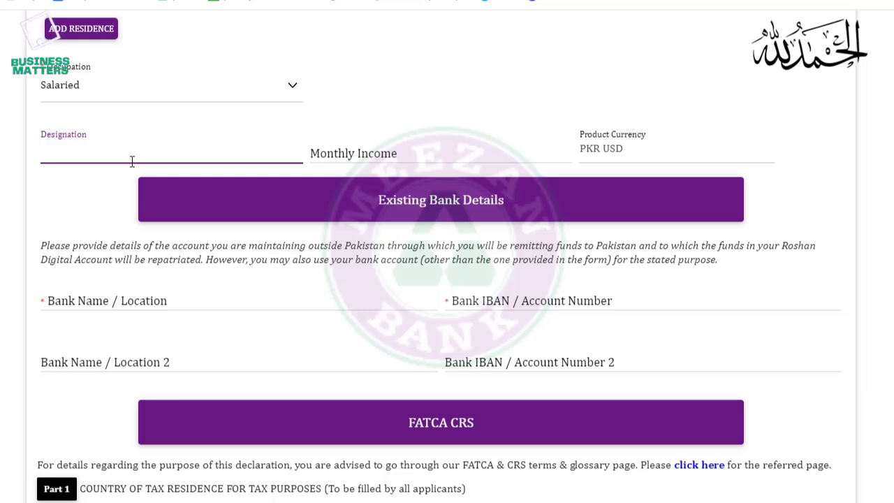
pyautogui.write('HR MANAGER')
pyautogui.press('Tab')
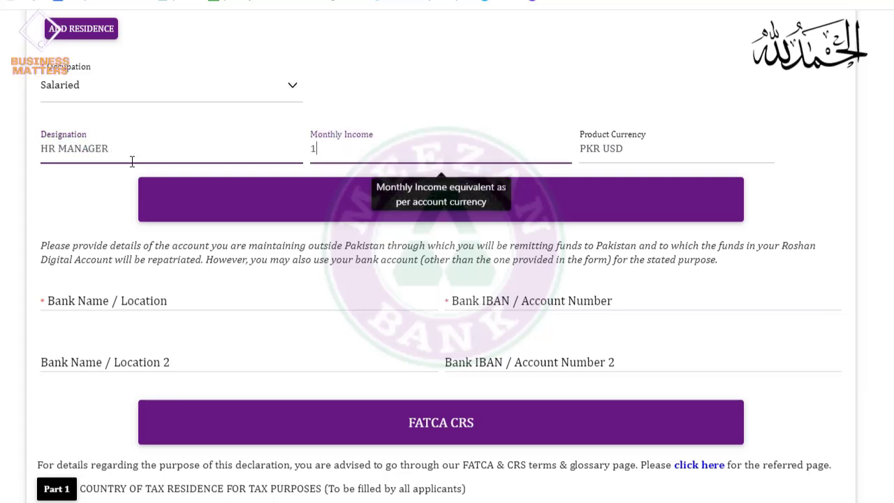
pyautogui.write('15000')
pyautogui.press('Tab')
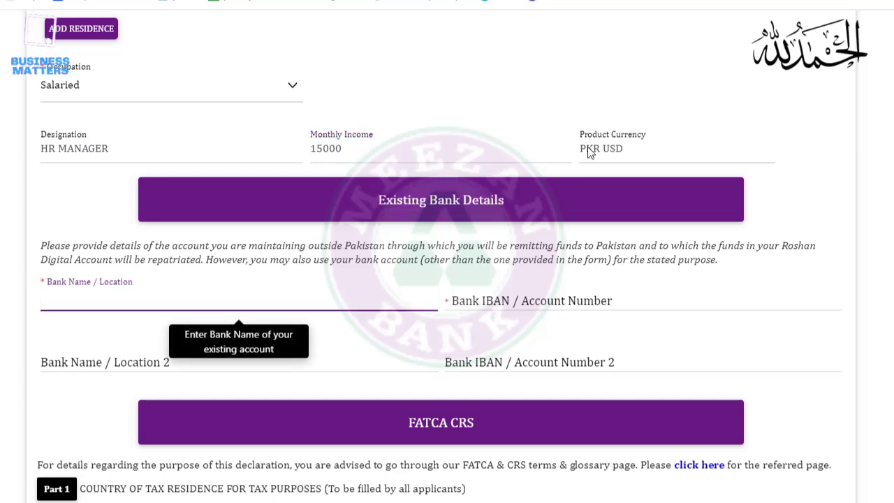
# Enter DUBAI BANK as the existing bank along with its account number
pyautogui.click(632, 151)
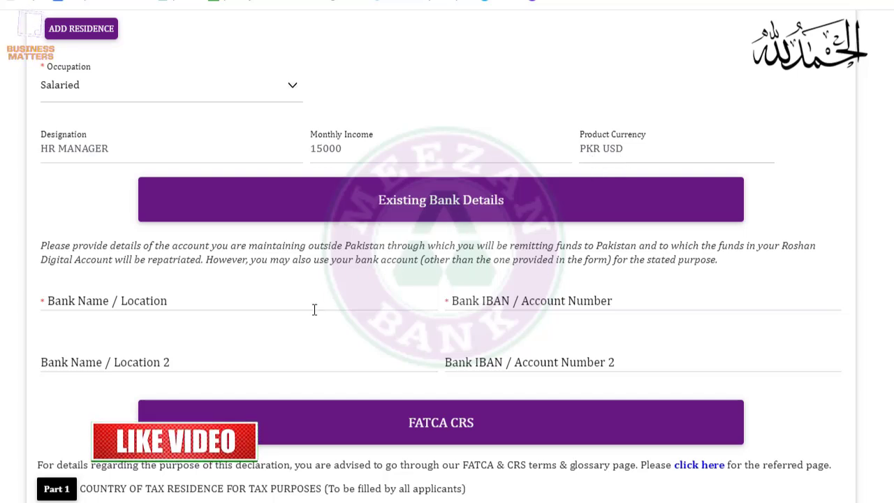
pyautogui.click(216, 304)
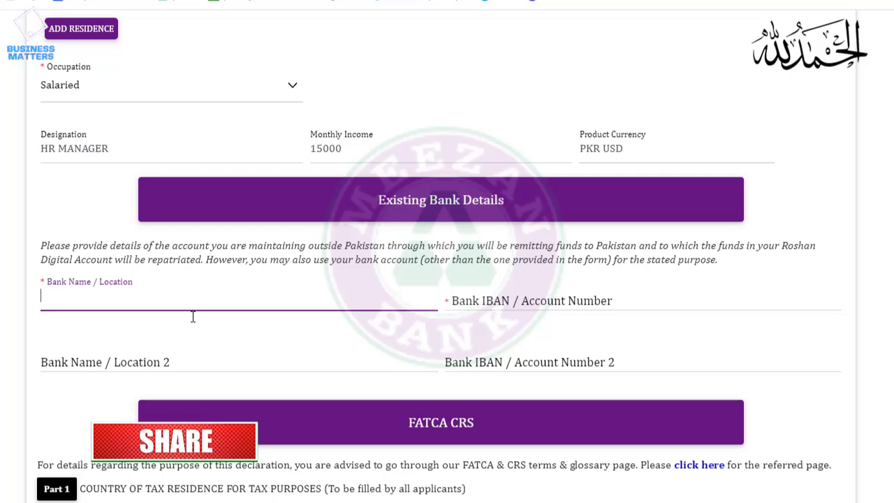
pyautogui.write('DU')
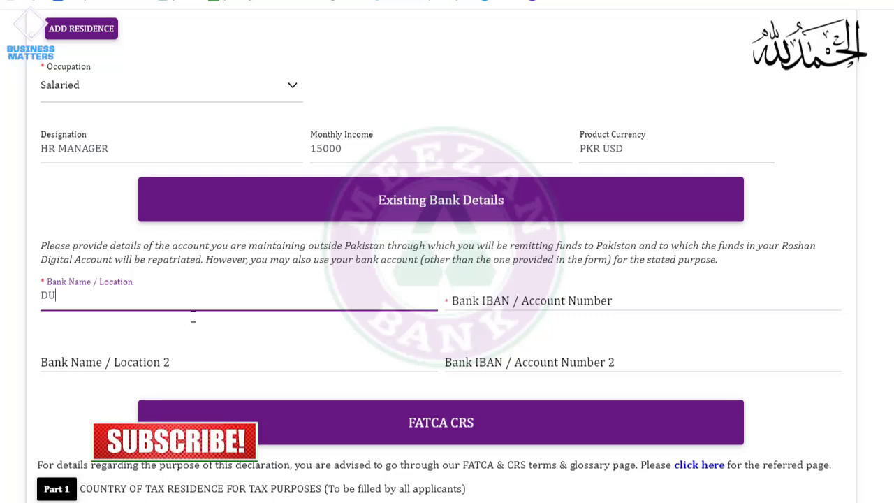
pyautogui.write('BAI BANK')
pyautogui.press('Tab')
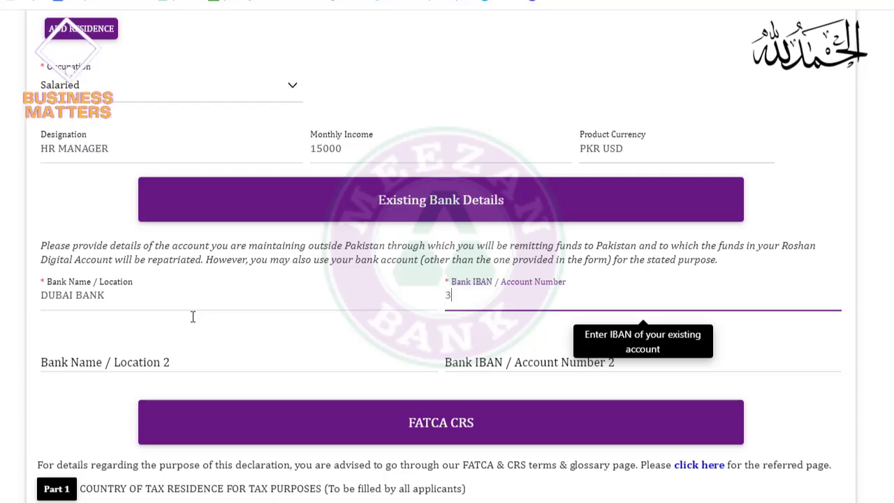
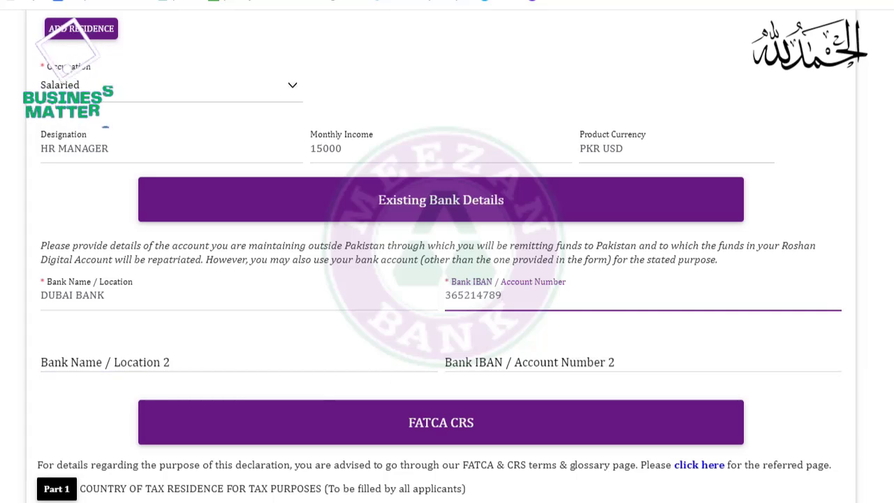
# In FATCA CRS row 1, choose United Arab Emirates and no-TIN reason C
pyautogui.scroll(-6, 447, 280)
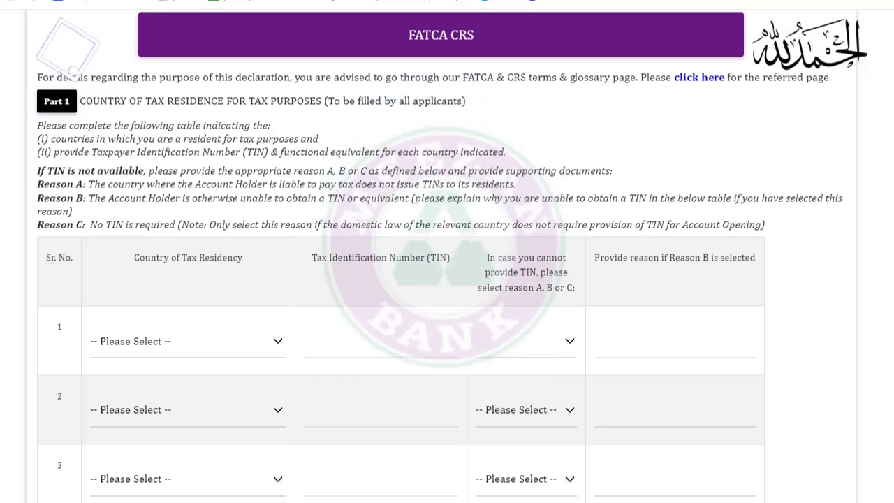
pyautogui.scroll(-1, 447, 279)
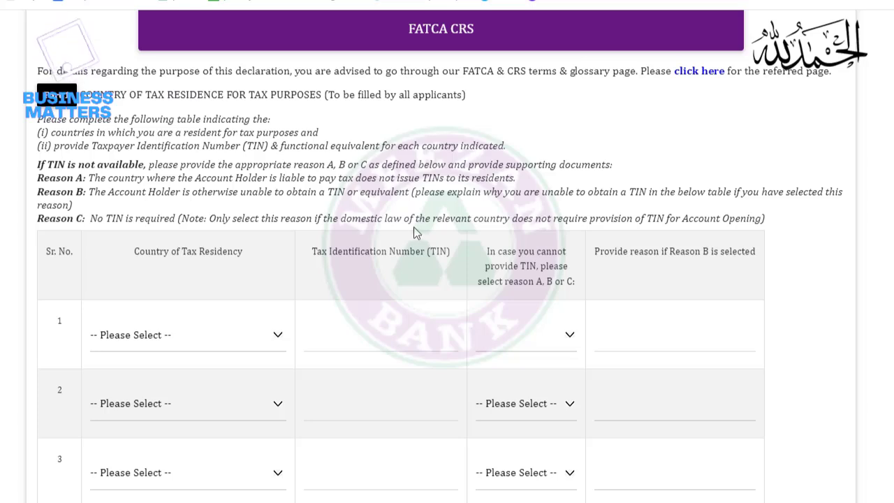
pyautogui.click(165, 336)
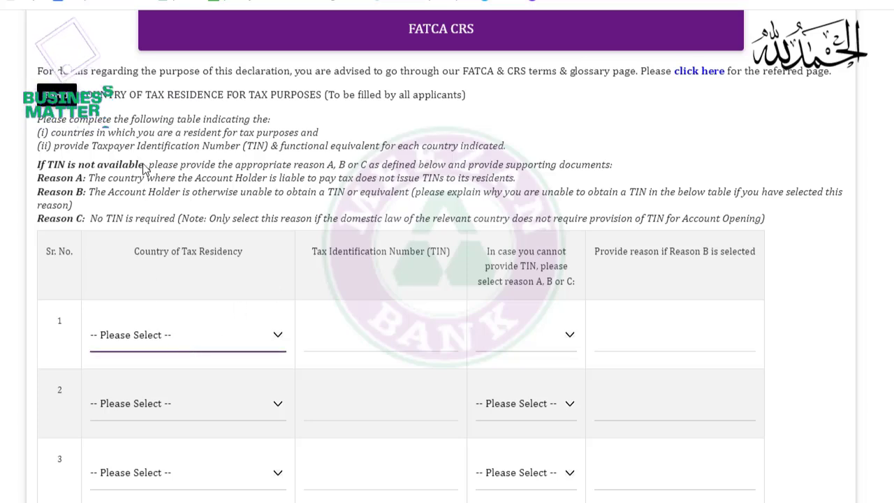
pyautogui.press('d')
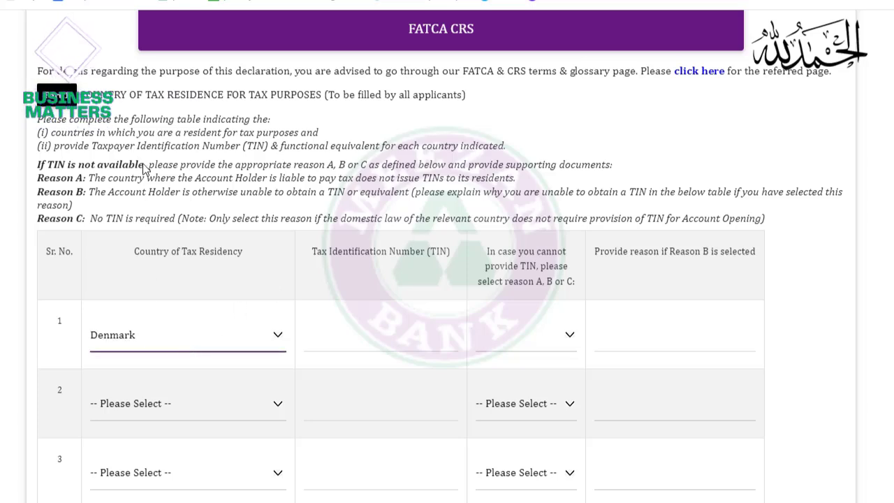
pyautogui.press('u')
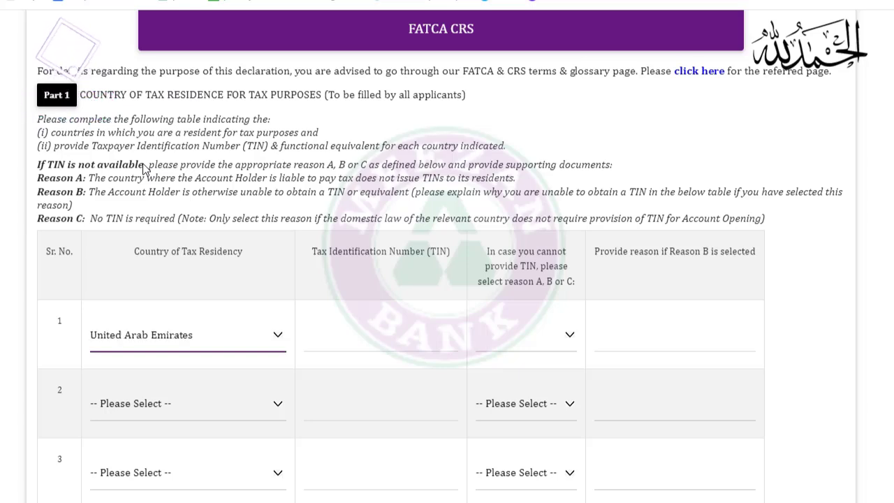
pyautogui.press('Tab')
pyautogui.press('Tab')
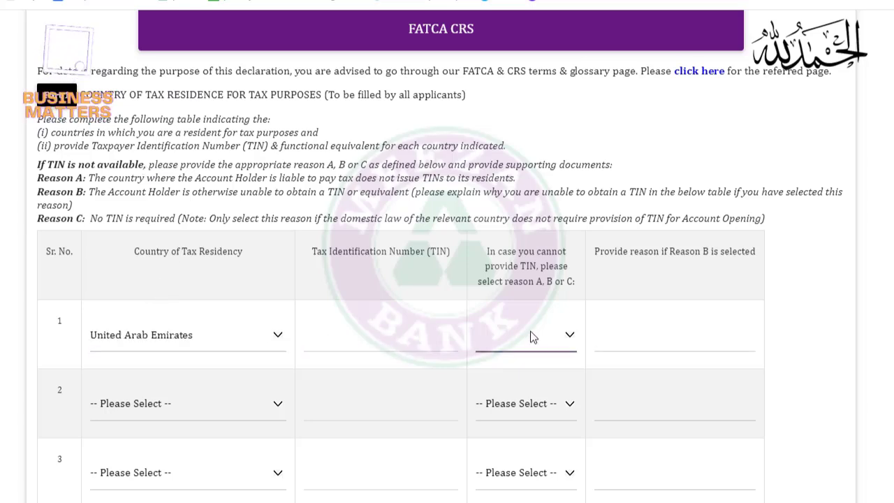
pyautogui.press('c')
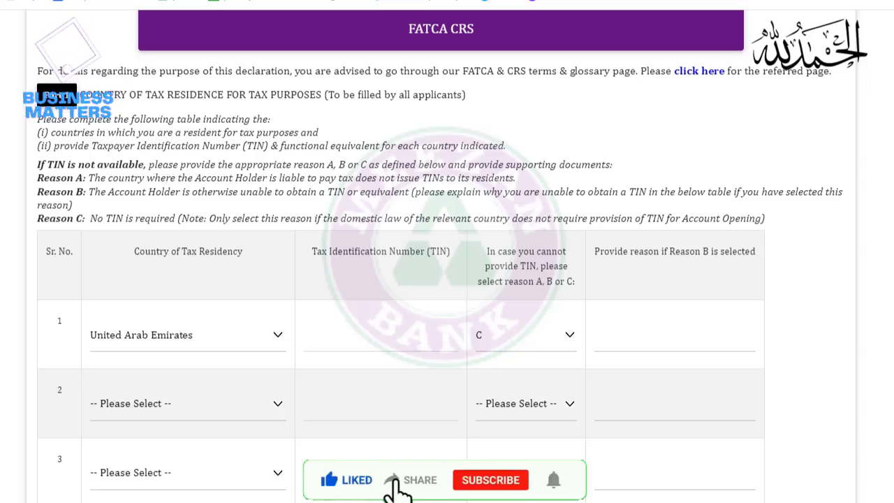
# Answer No to 'Are you a US Person?' in the FATCA section
pyautogui.scroll(-7, 447, 259)
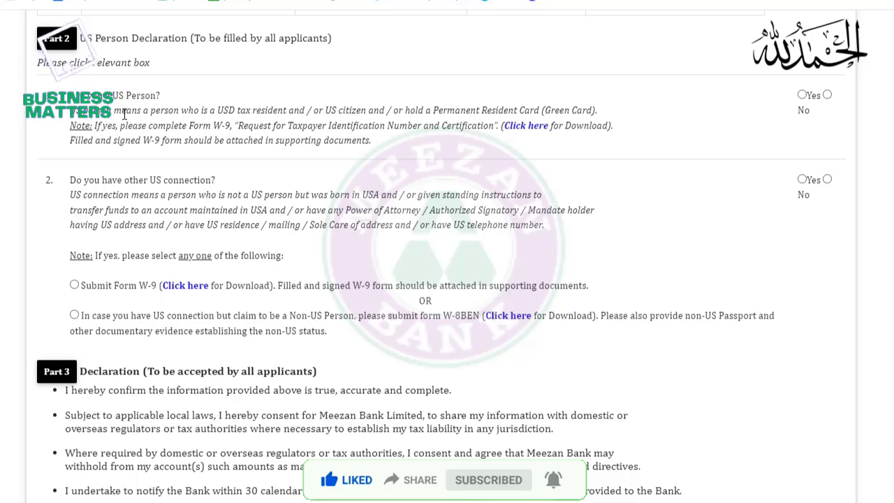
pyautogui.click(827, 95)
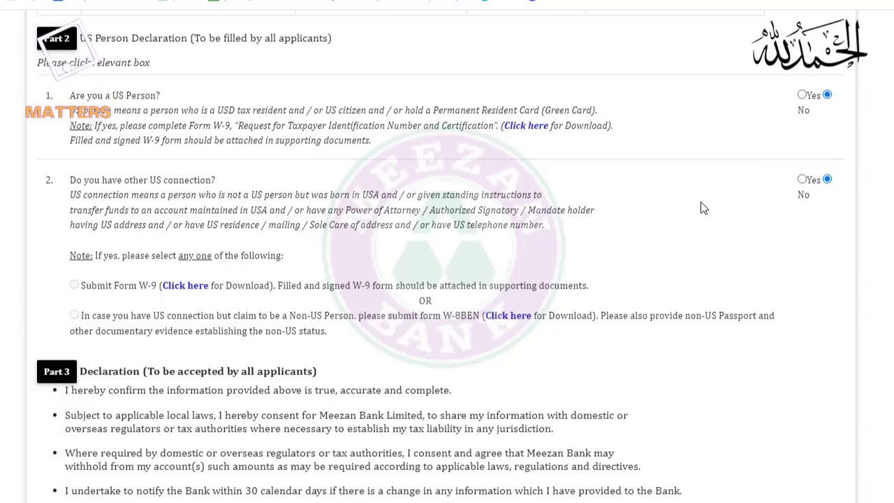
pyautogui.scroll(-5, 573, 224)
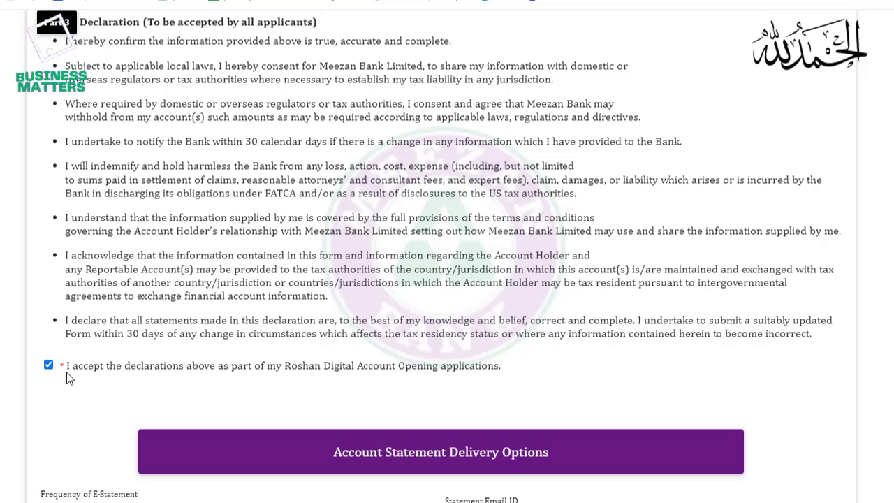
# Choose Quarterly e-statements, Salaried as source of income, and Saving as account purpose
pyautogui.scroll(-5, 572, 344)
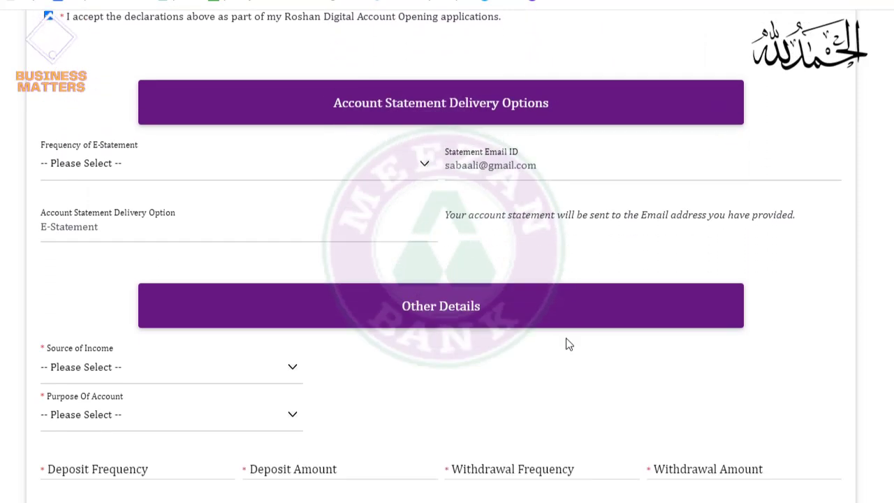
pyautogui.scroll(-1, 569, 343)
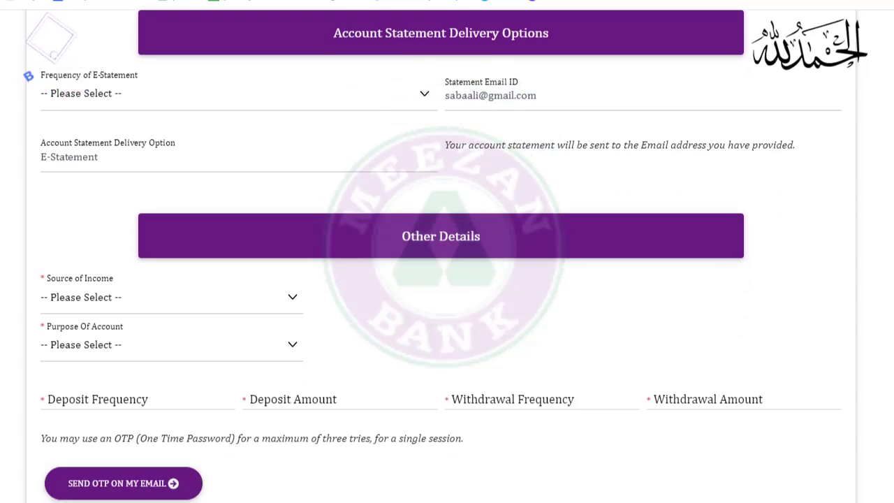
pyautogui.scroll(1, 441, 256)
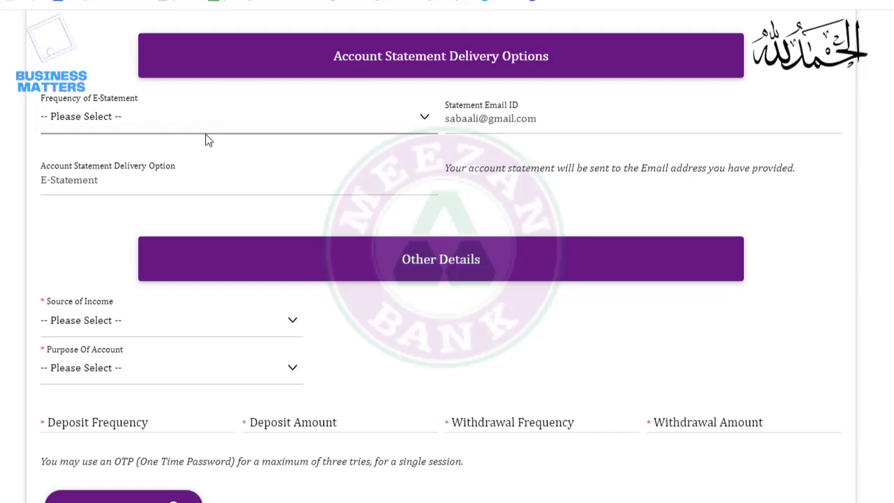
pyautogui.click(104, 198)
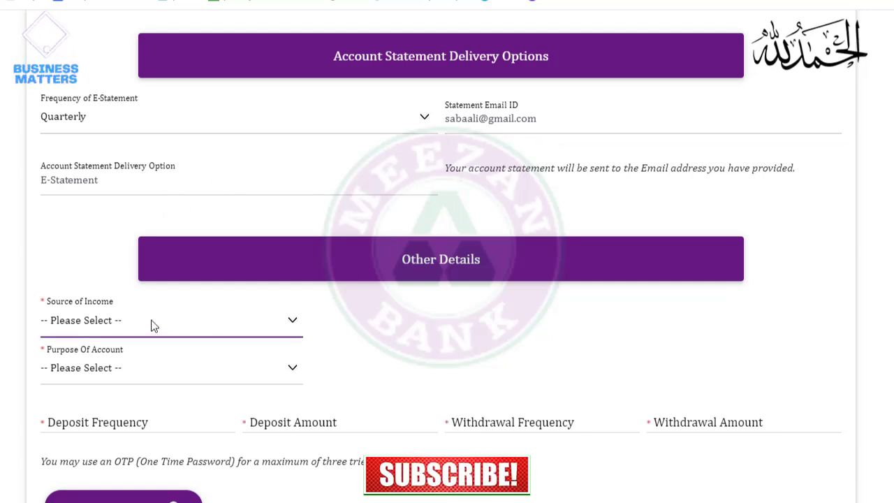
pyautogui.click(113, 357)
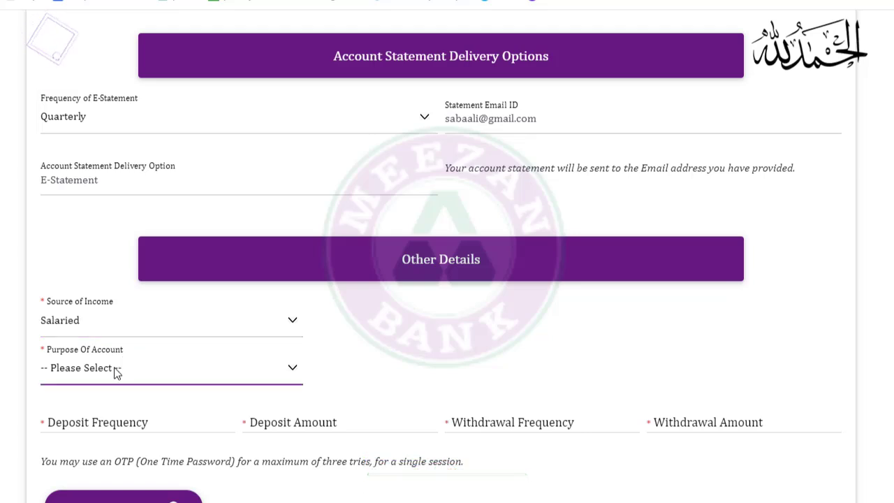
pyautogui.click(94, 404)
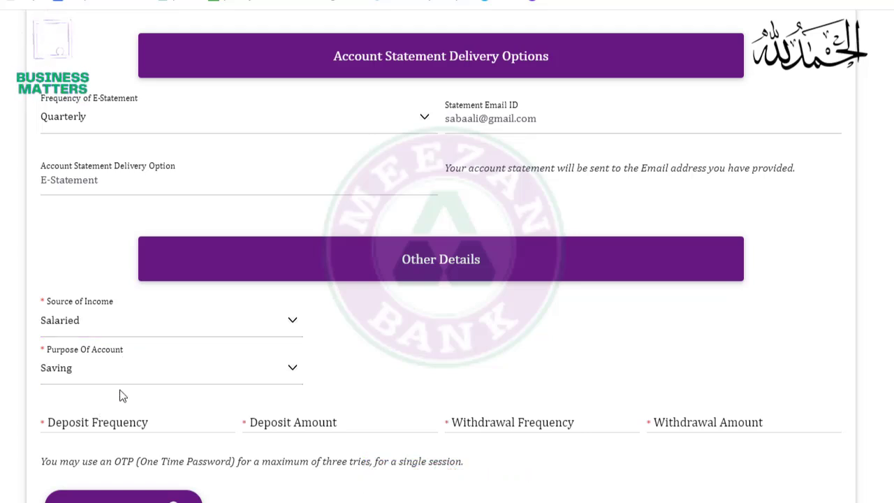
pyautogui.click(112, 431)
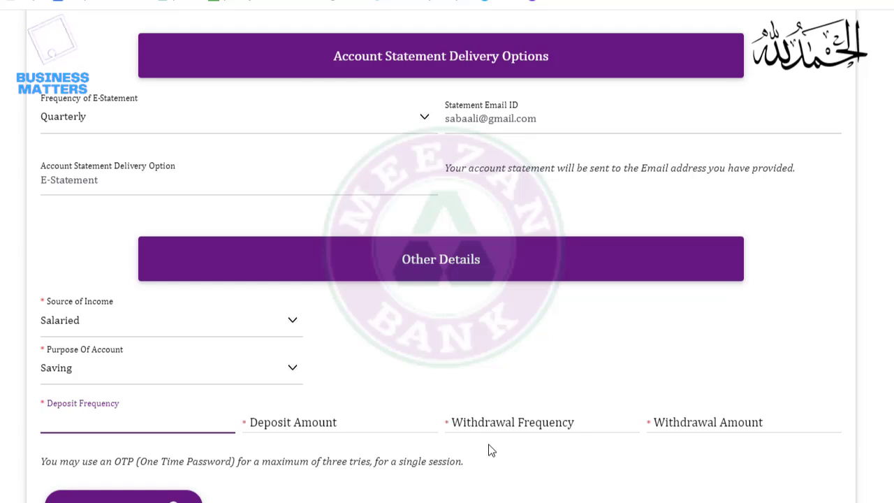
# Enter withdrawal frequency 2, deposit amount 500000 and withdrawal amount 200000 in Other Details
pyautogui.press('Tab')
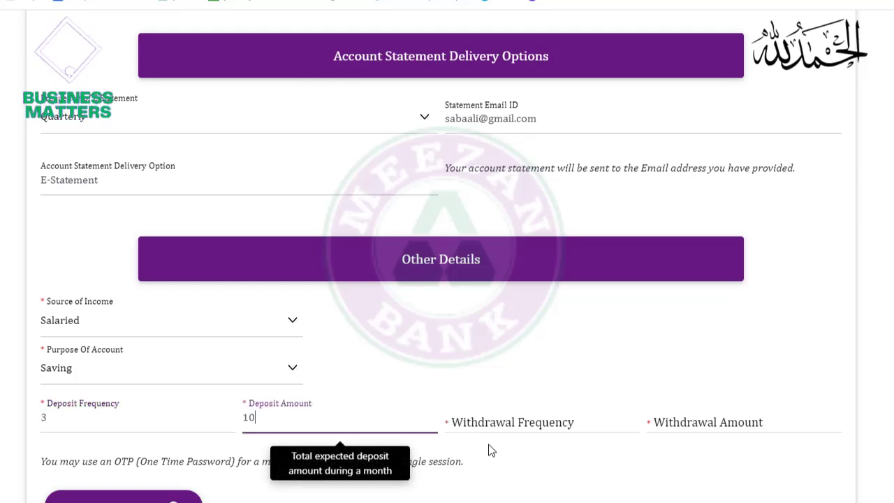
pyautogui.press('Tab')
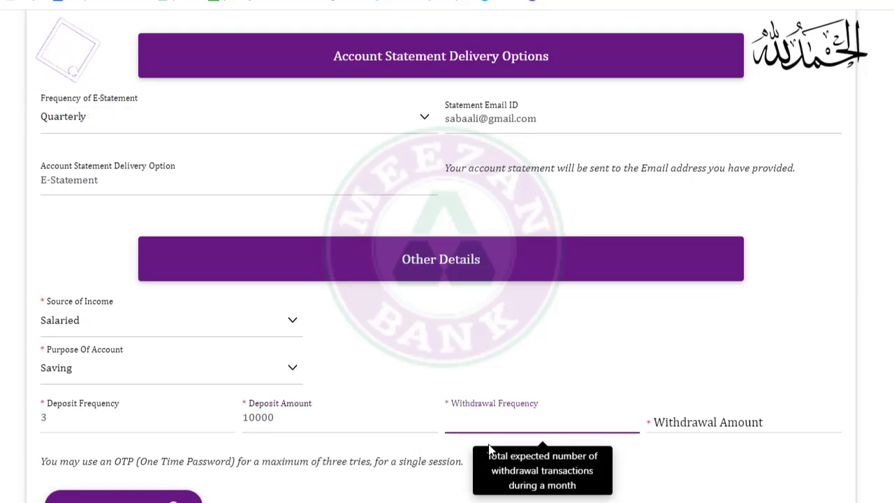
pyautogui.write('2')
pyautogui.press('Tab')
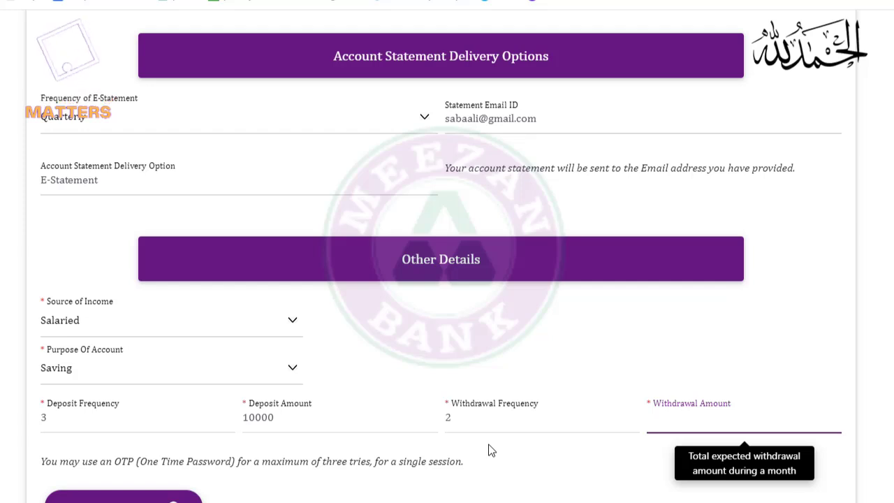
pyautogui.hotkey('shift', 'Tab')
pyautogui.hotkey('shift', 'Tab')
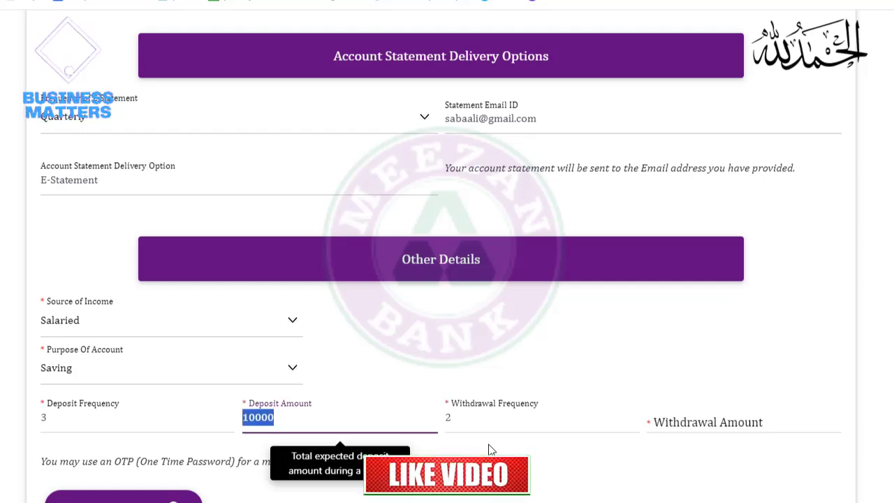
pyautogui.write('500000')
pyautogui.press('Tab')
pyautogui.press('Tab')
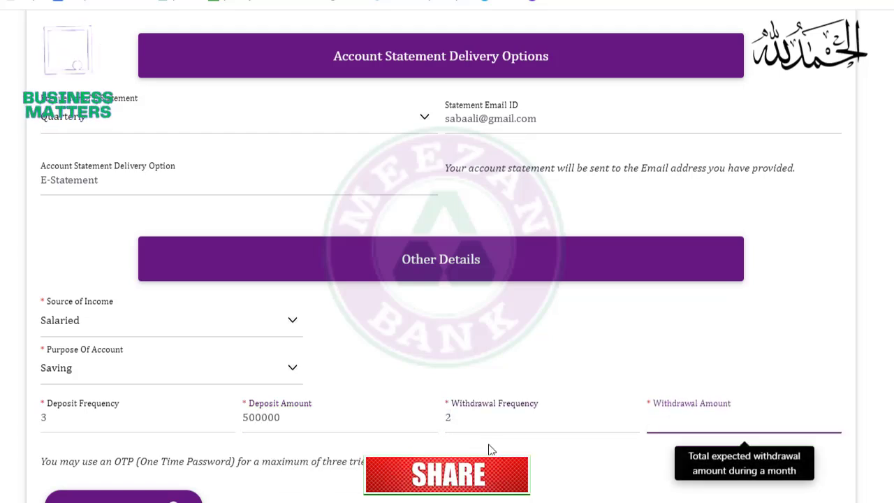
pyautogui.write('200000')
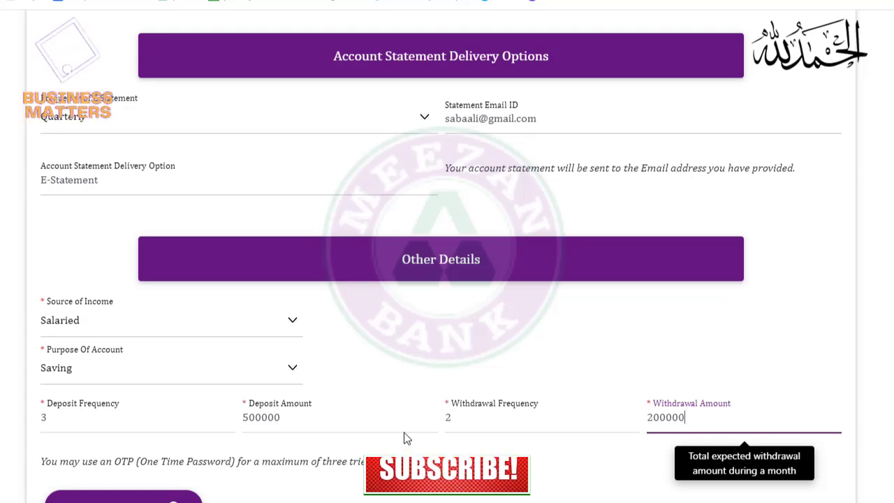
# Send the OTP to the applicant's e-mail and dismiss the check-your-email notice
pyautogui.scroll(-4, 488, 415)
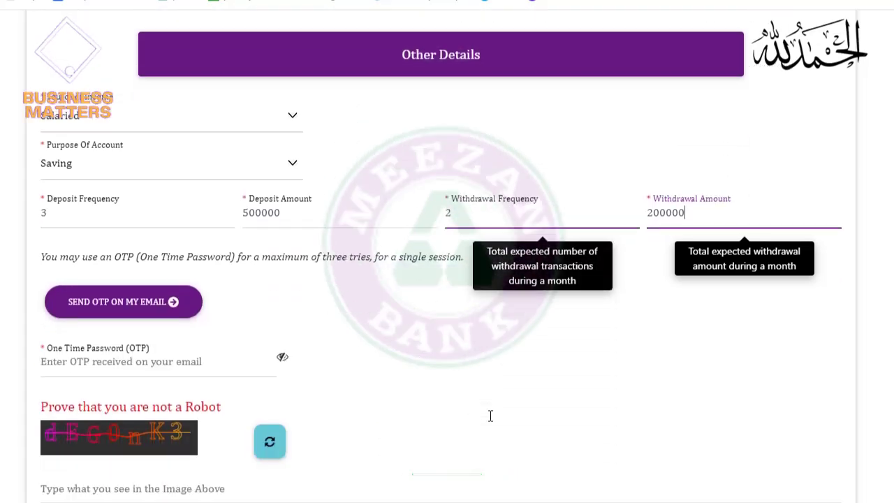
pyautogui.scroll(-1, 488, 415)
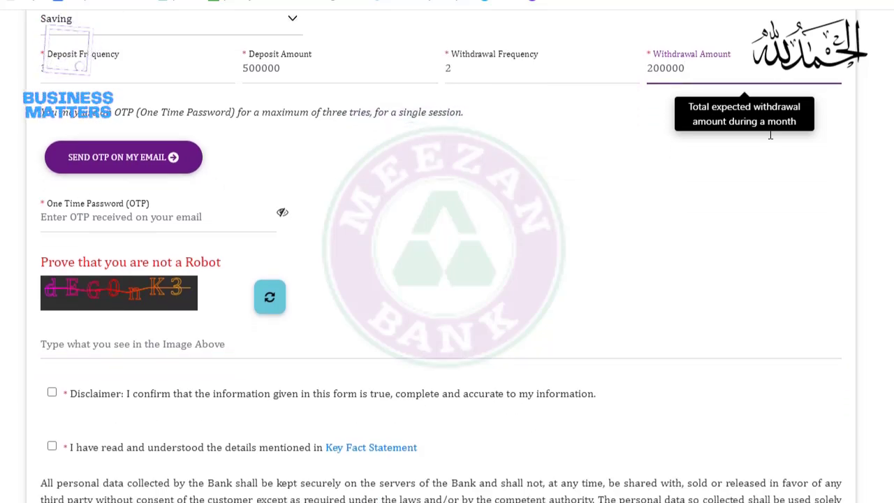
pyautogui.scroll(-1, 360, 169)
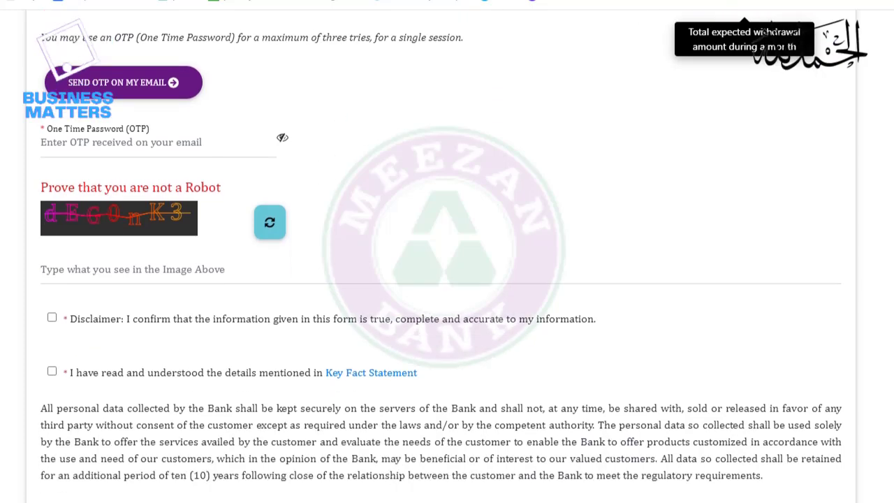
pyautogui.click(128, 70)
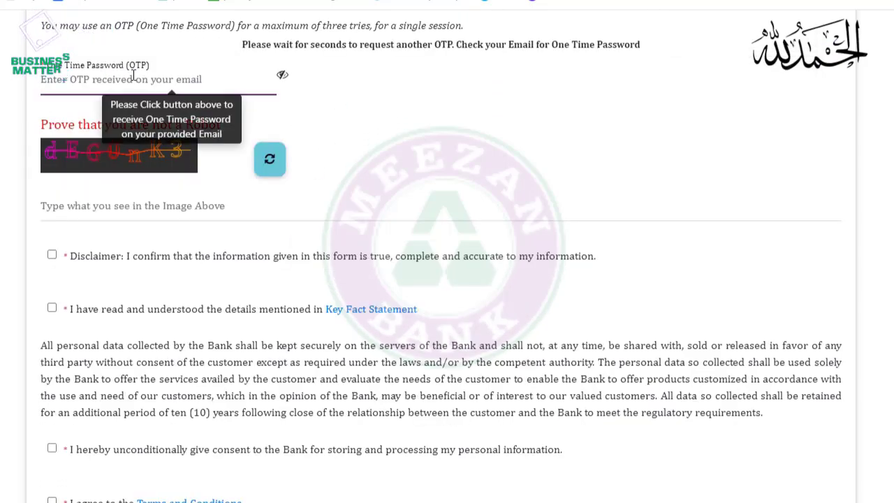
pyautogui.click(193, 85)
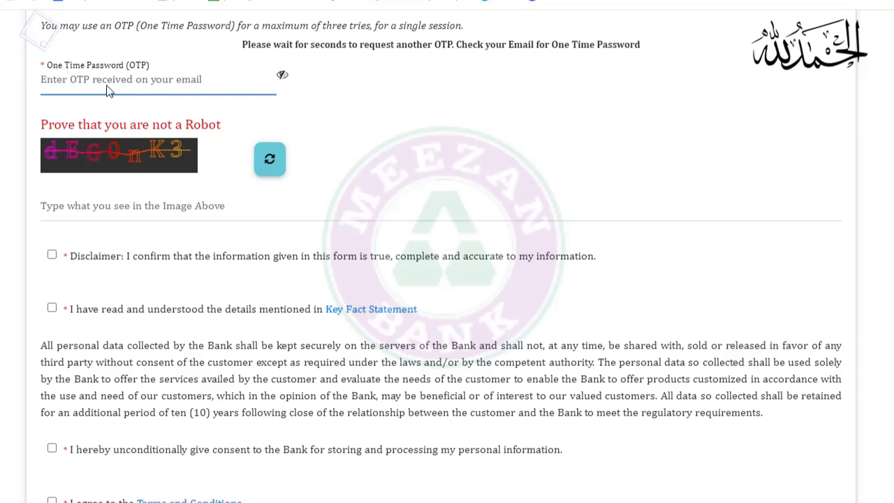
pyautogui.click(70, 204)
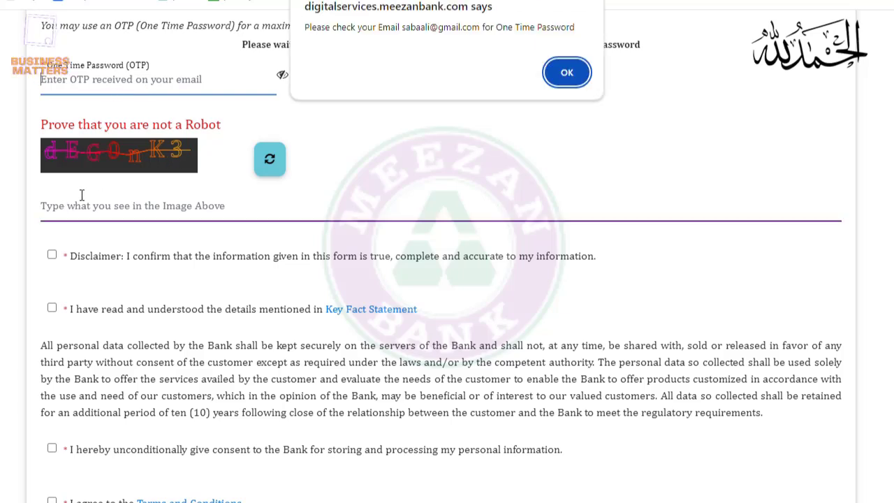
pyautogui.click(566, 74)
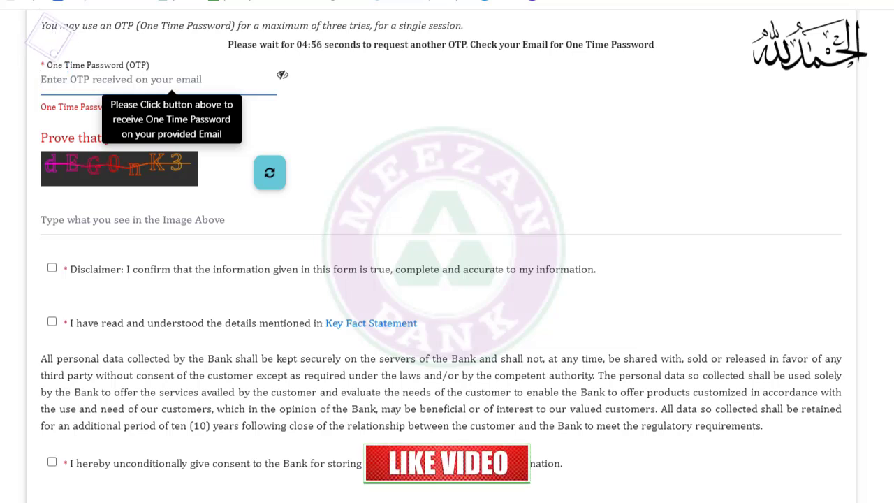
# Enter the captcha characters shown on the form
pyautogui.scroll(1, 427, 172)
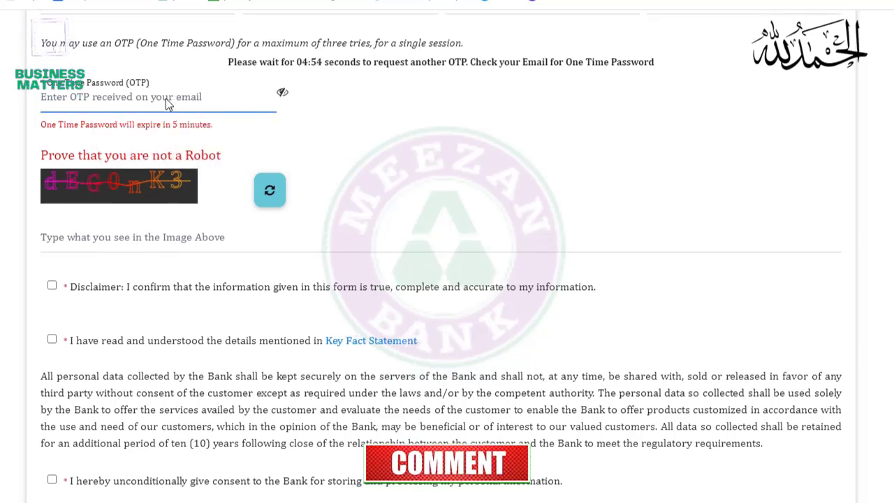
pyautogui.click(106, 238)
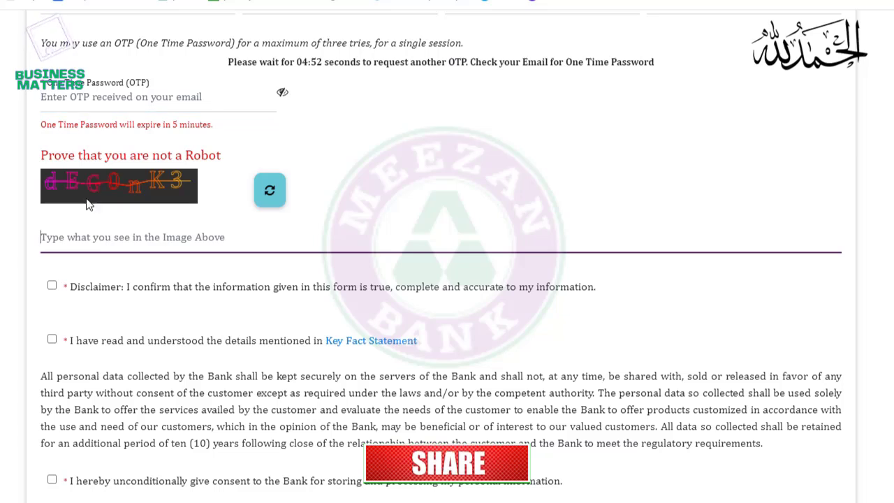
pyautogui.write('dE')
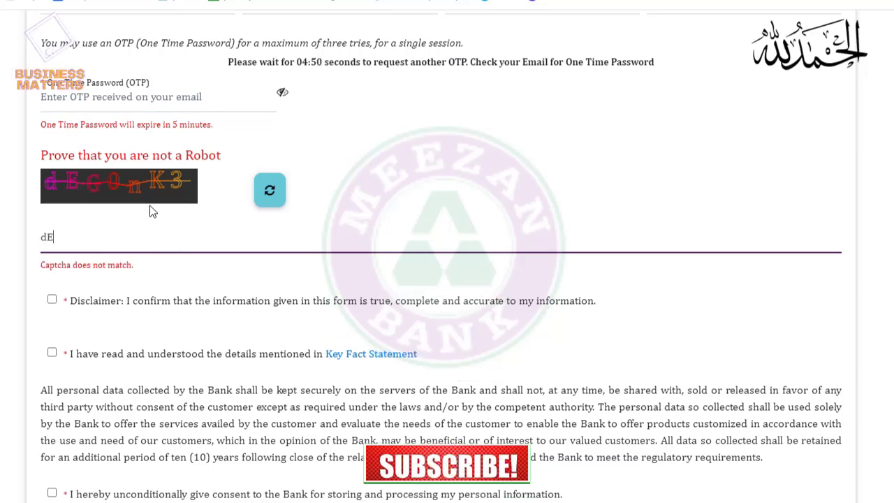
pyautogui.write('G')
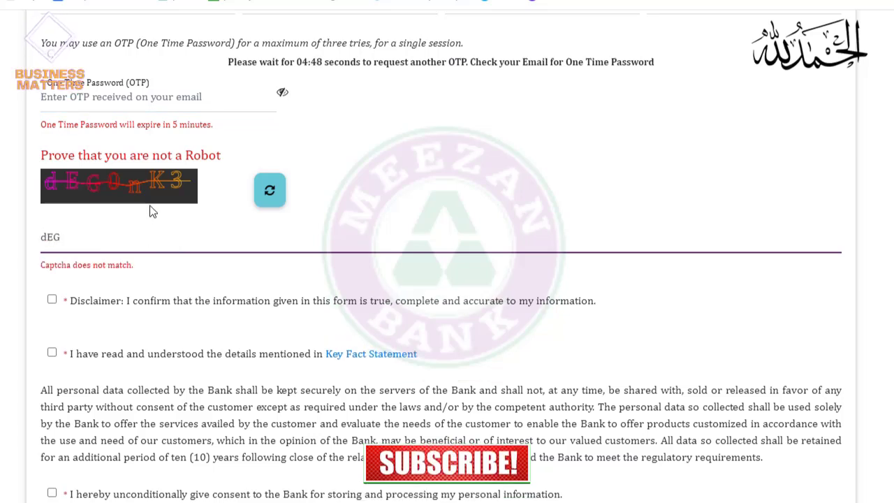
pyautogui.write('0')
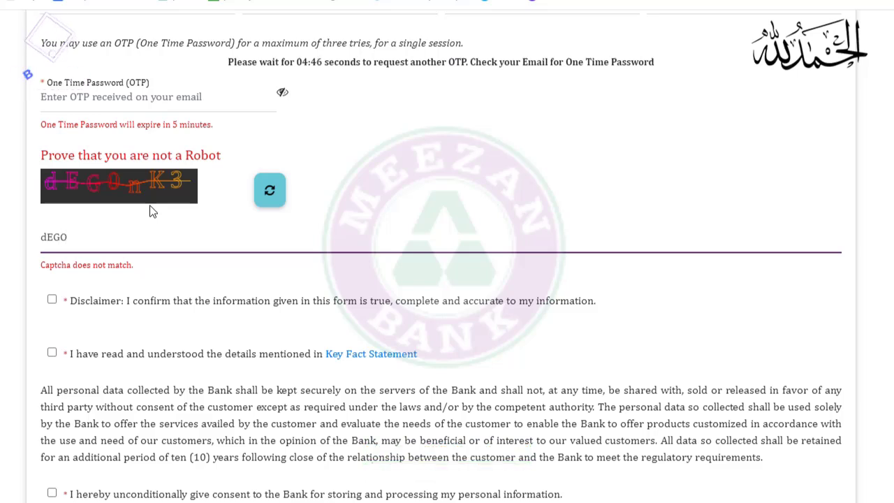
pyautogui.write('nK')
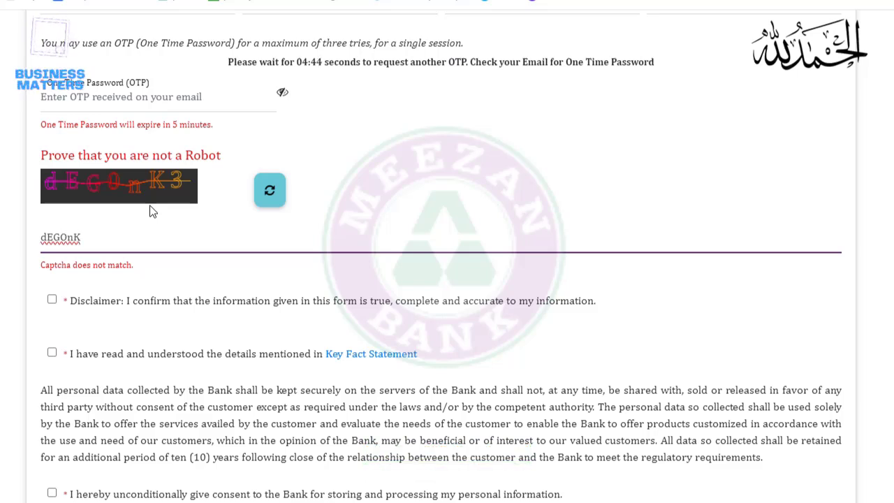
pyautogui.write('3')
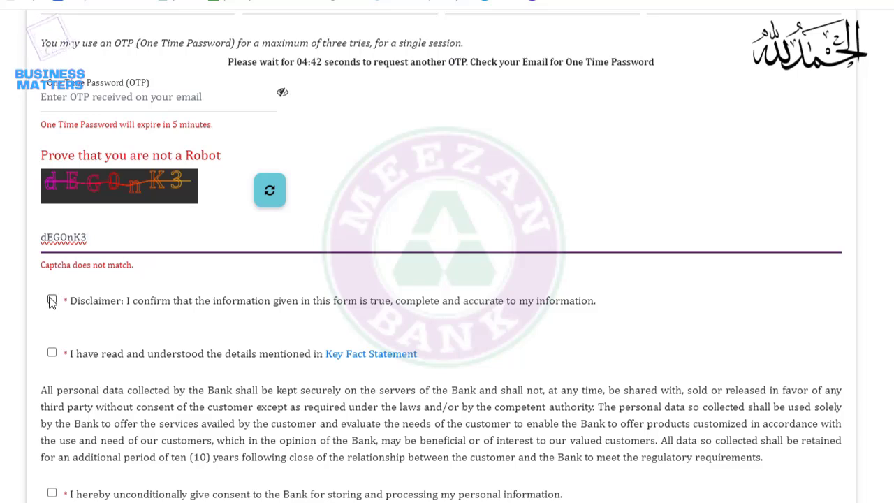
# Tick the Disclaimer, Key Fact Statement and data-consent declaration checkboxes
pyautogui.click(52, 299)
pyautogui.click(52, 355)
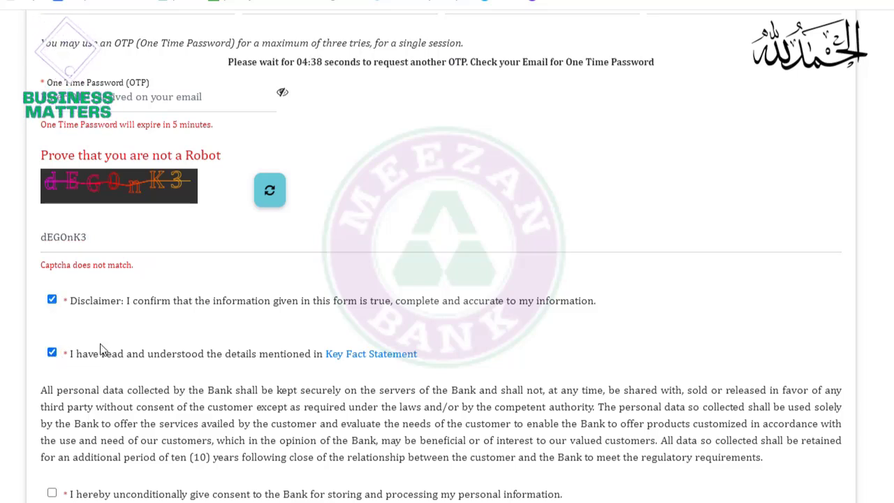
pyautogui.click(52, 494)
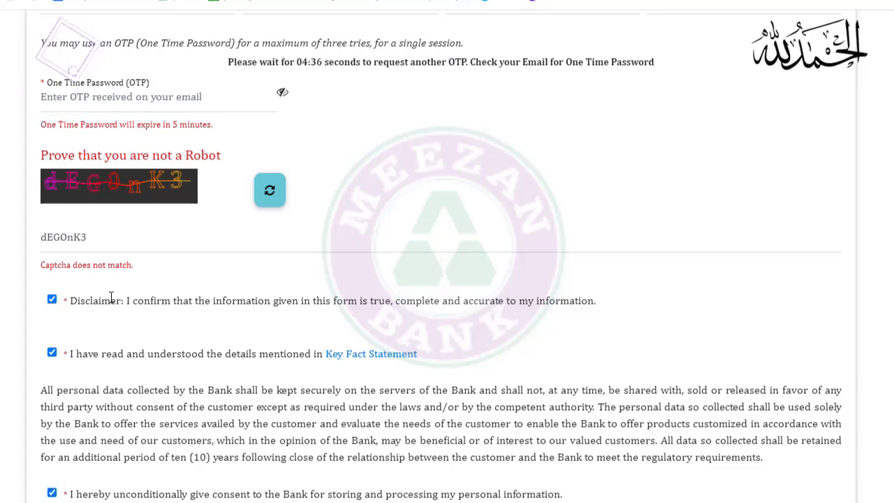
pyautogui.click(649, 254)
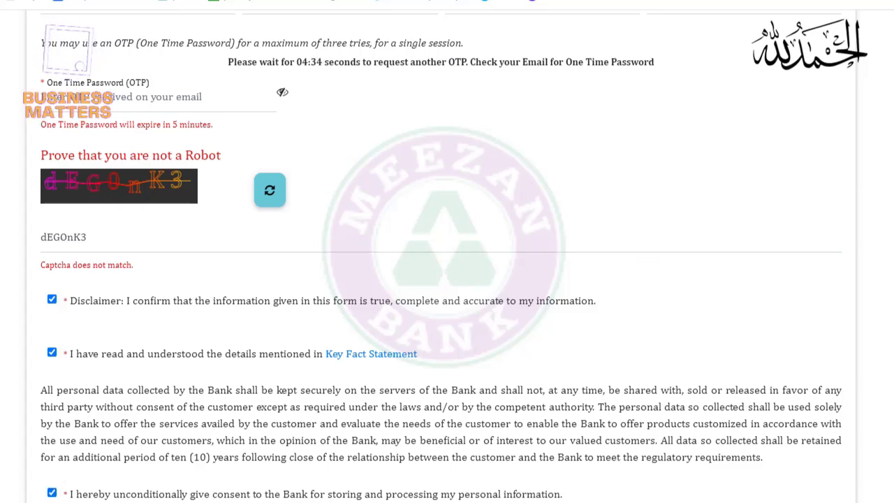
pyautogui.scroll(-3, 70, 70)
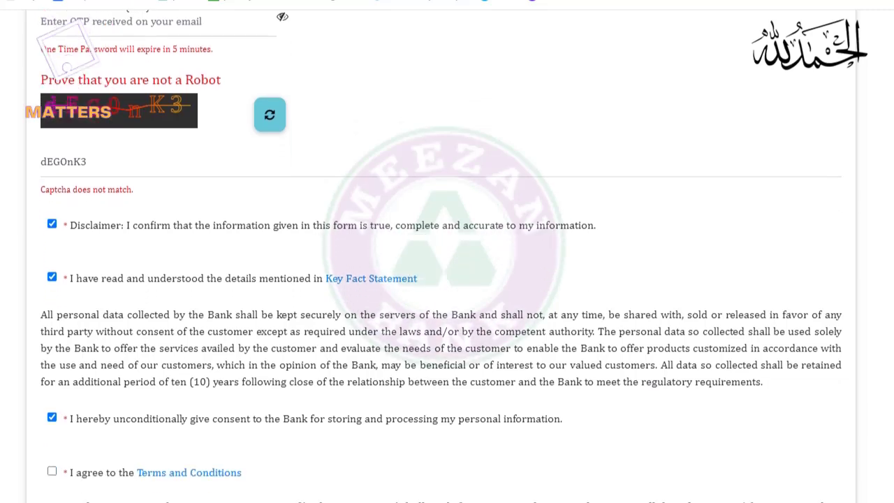
# Tick 'I agree to the Terms and Conditions'
pyautogui.click(52, 378)
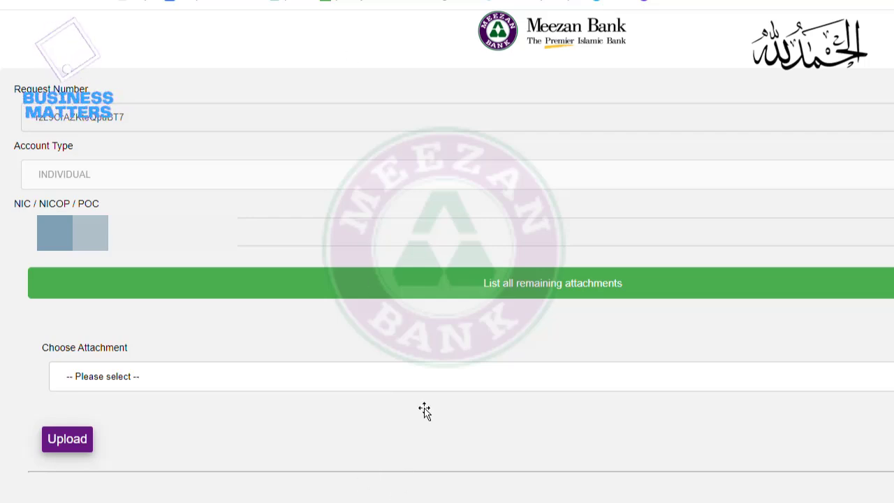
pyautogui.click(419, 376)
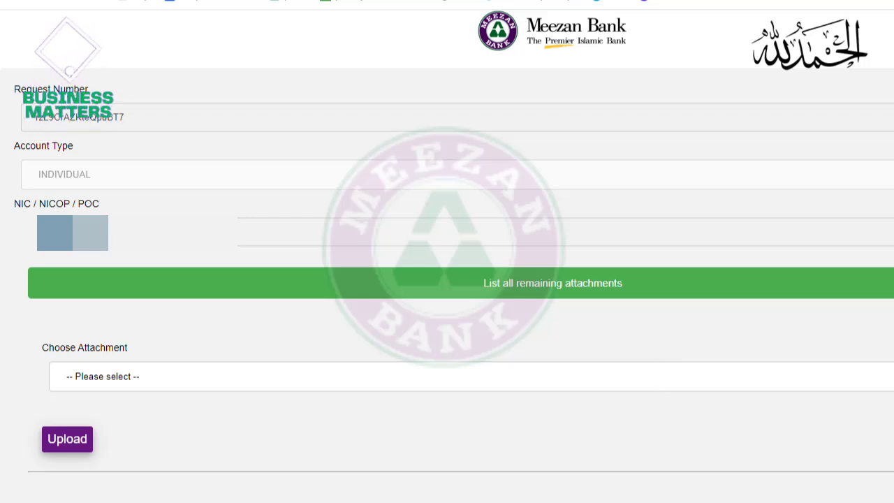
# Show the list of all remaining attachments and scroll through the page
pyautogui.click(543, 292)
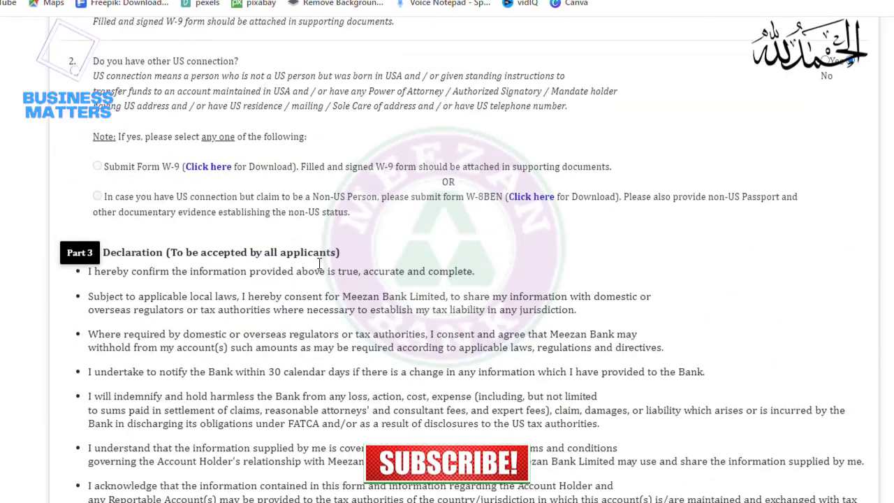
pyautogui.scroll(6, 319, 263)
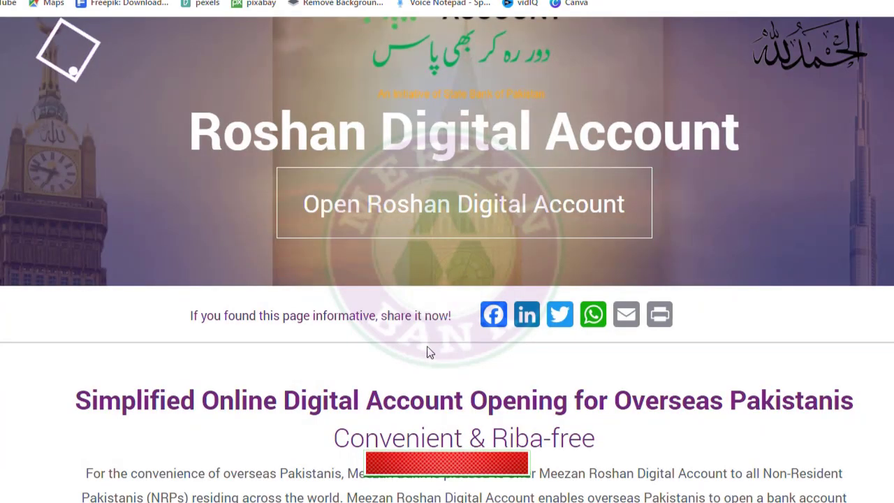
pyautogui.scroll(-2, 429, 353)
pyautogui.scroll(6, 427, 349)
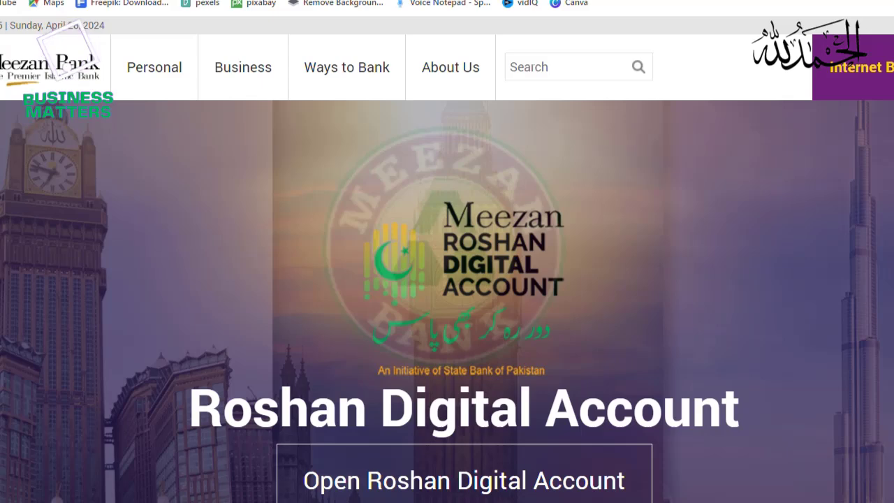
pyautogui.scroll(-1, 447, 280)
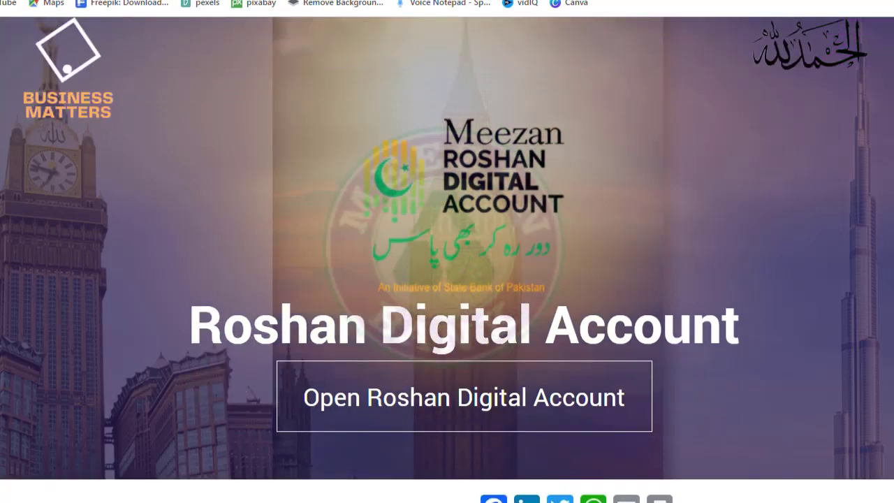